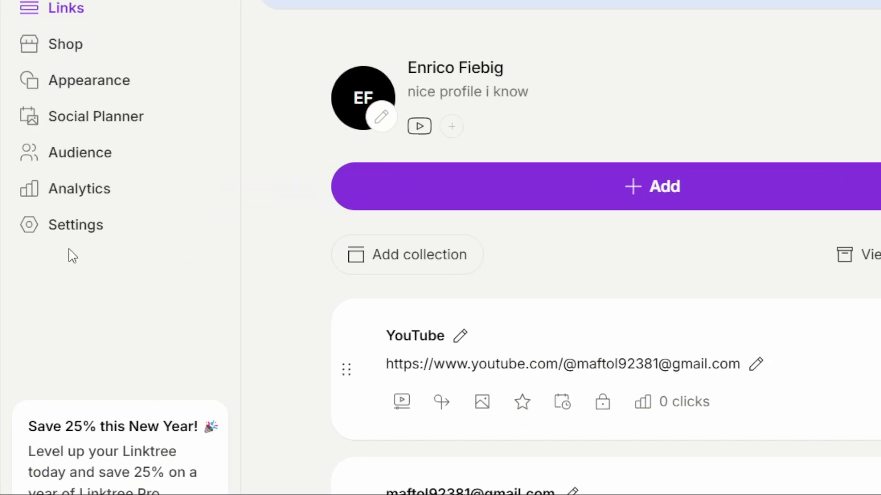
# Step: Open the Linktree settings and enable Display Shop so the Shop tab is visible on the profile
pyautogui.click(55, 248)
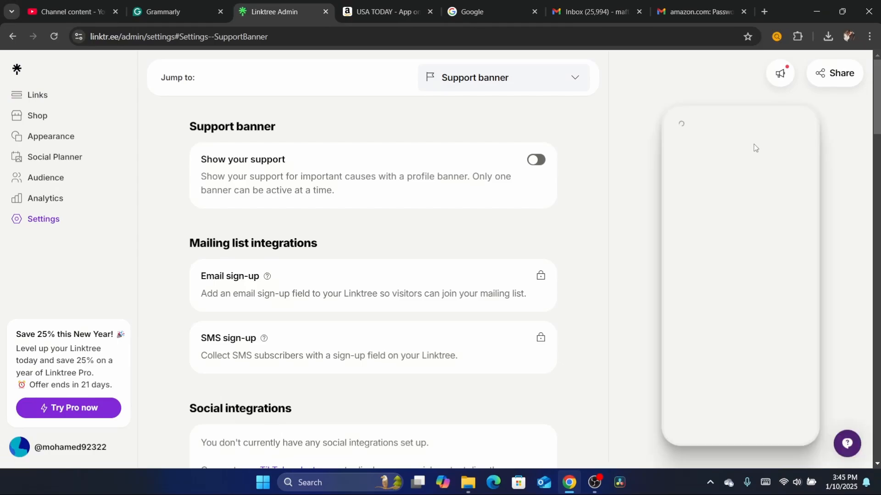
pyautogui.scroll(-5, 678, 124)
pyautogui.scroll(-4, 455, 156)
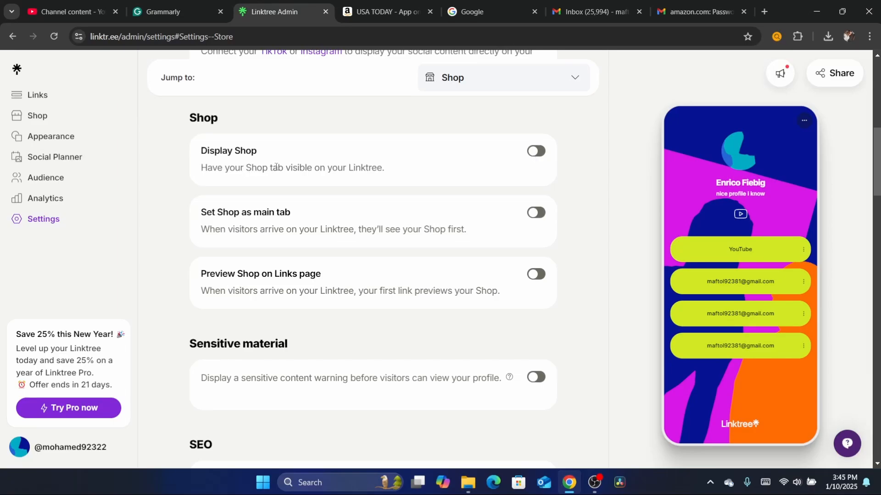
pyautogui.click(321, 36)
pyautogui.write('d')
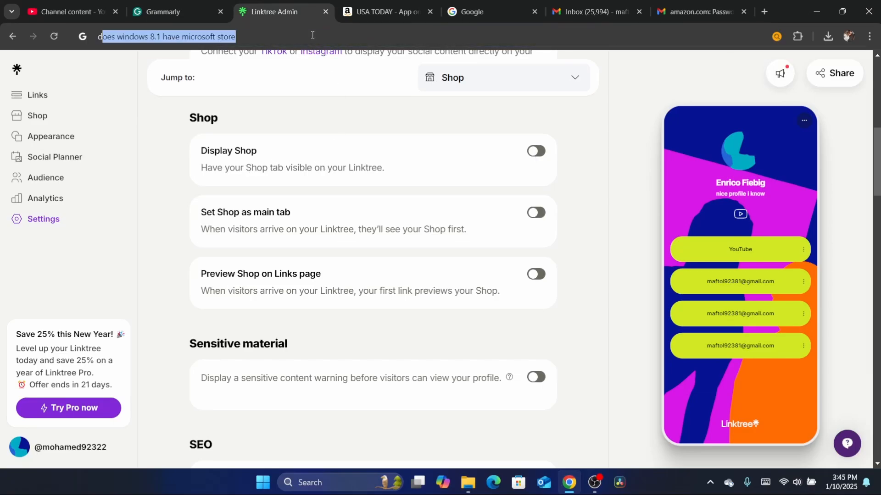
pyautogui.click(180, 278)
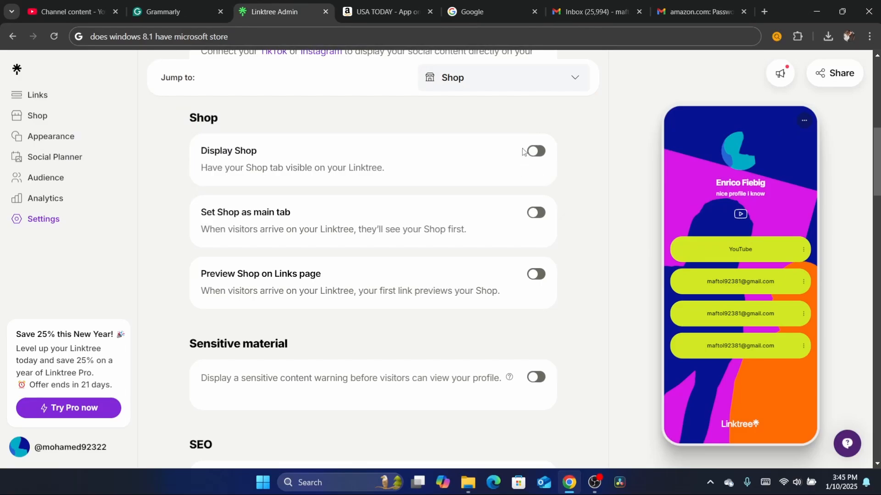
pyautogui.click(533, 150)
pyautogui.moveTo(200, 276); pyautogui.dragTo(314, 272)
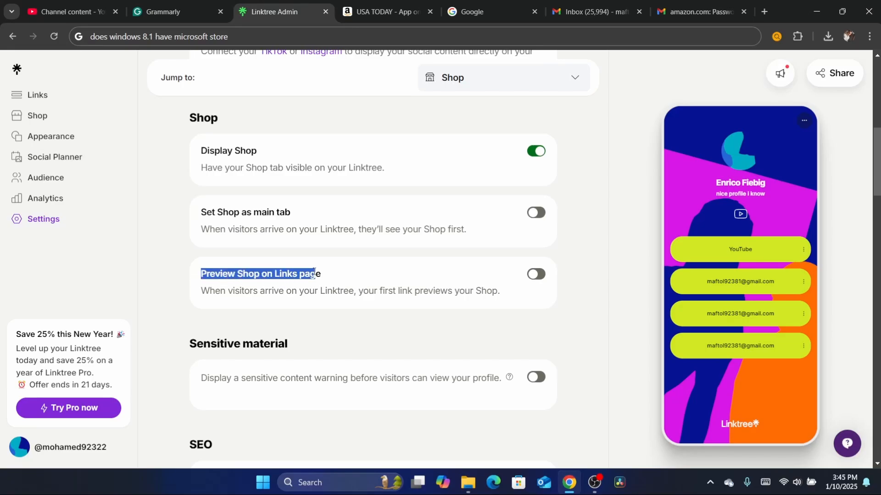
pyautogui.click(338, 276)
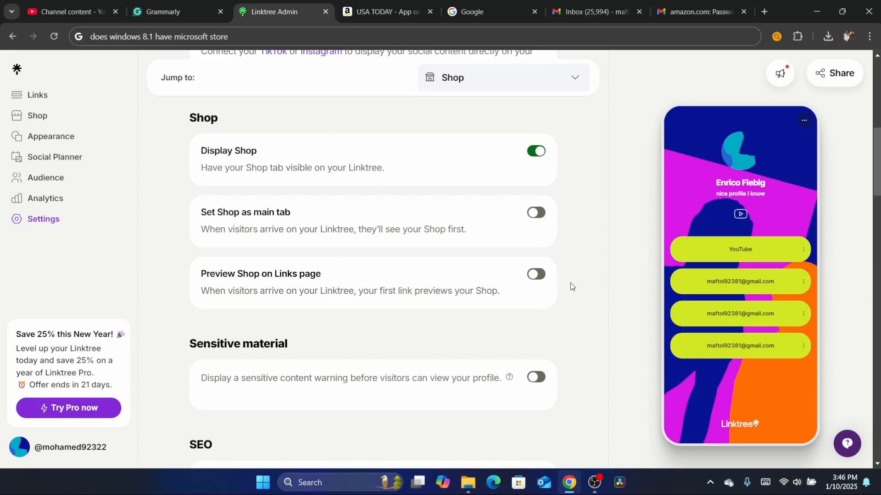
# Step: Leave the settings and open the Shop page where products are added
pyautogui.click(53, 101)
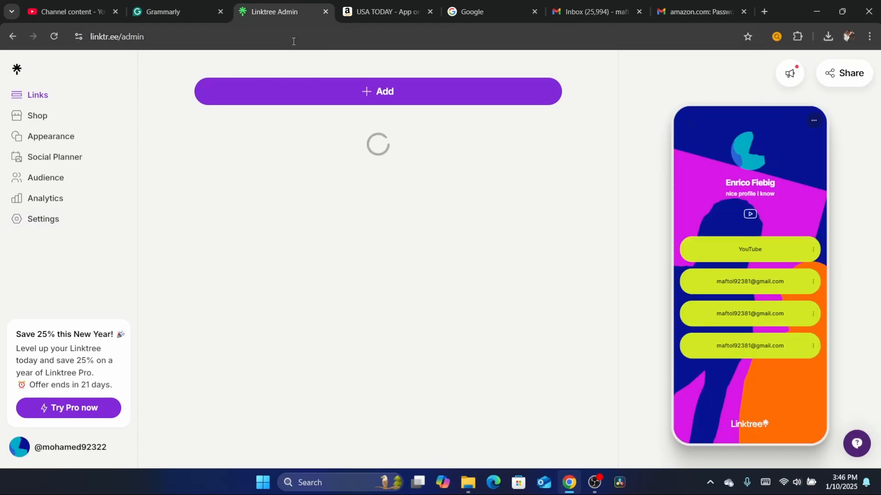
pyautogui.click(294, 41)
pyautogui.write('s')
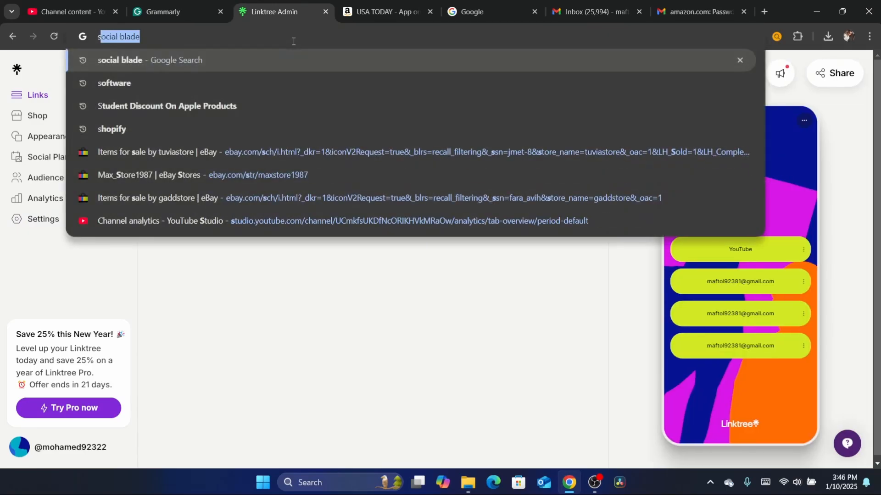
pyautogui.click(198, 259)
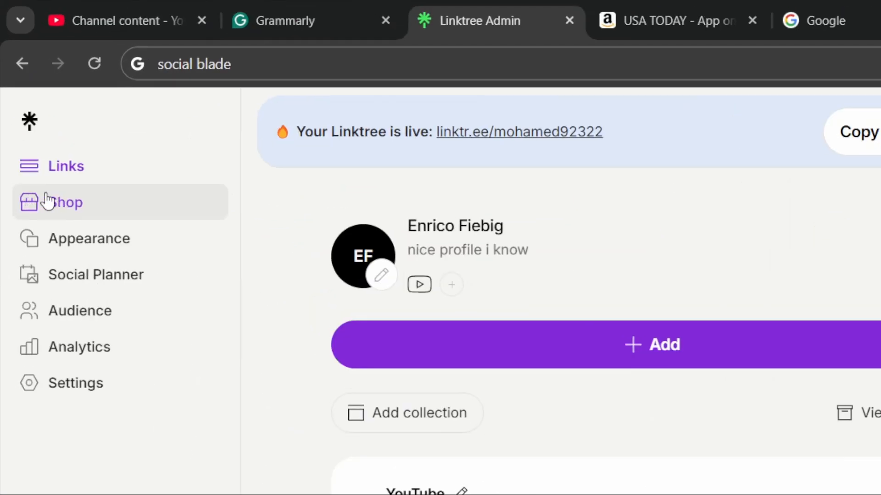
pyautogui.click(50, 201)
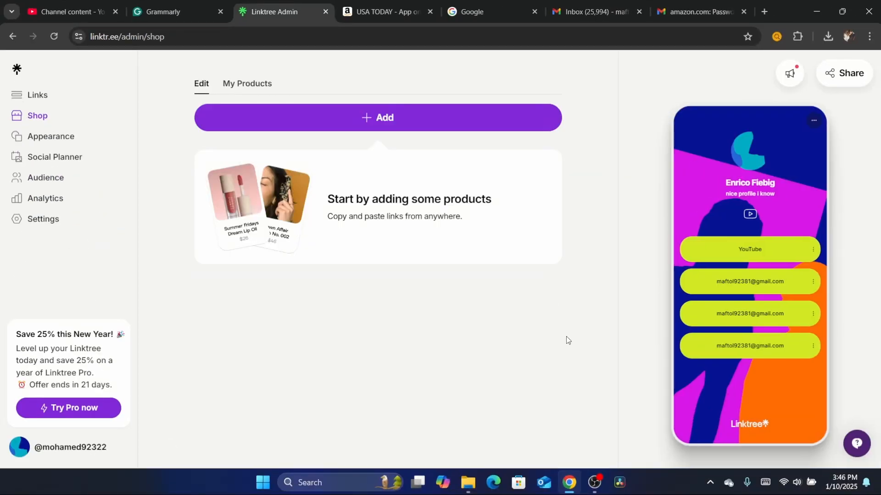
# Step: Switch to the Gmail inbox tab and go to Amazon Associates from there
pyautogui.click(592, 11)
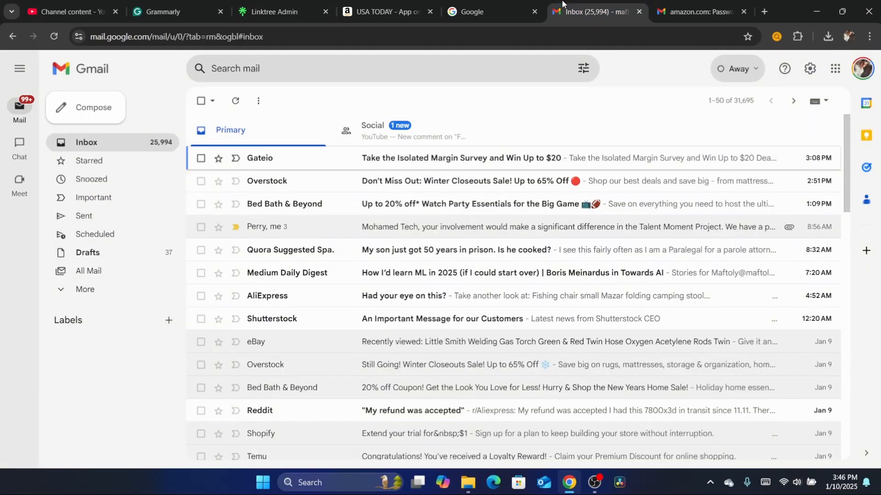
pyautogui.click(556, 39)
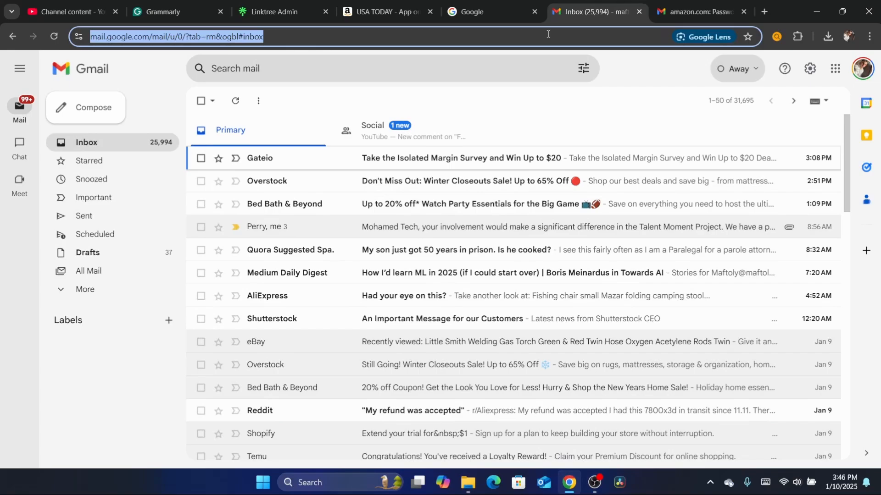
pyautogui.write('ama')
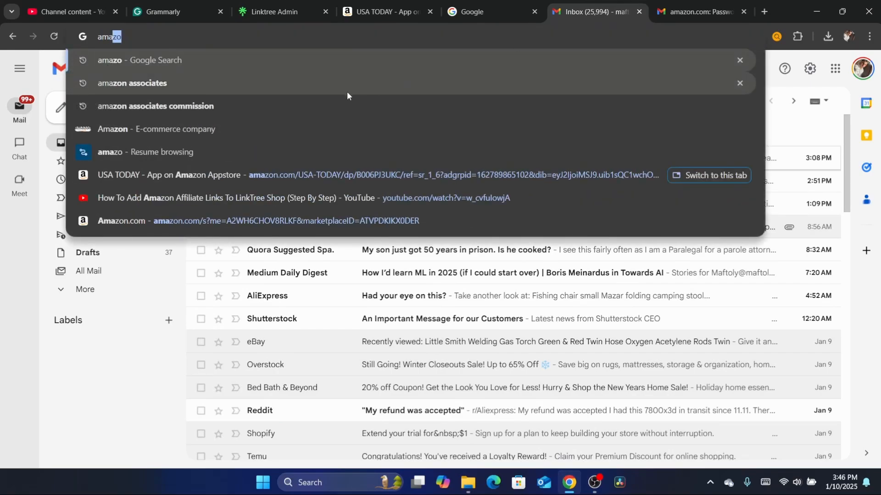
pyautogui.click(331, 84)
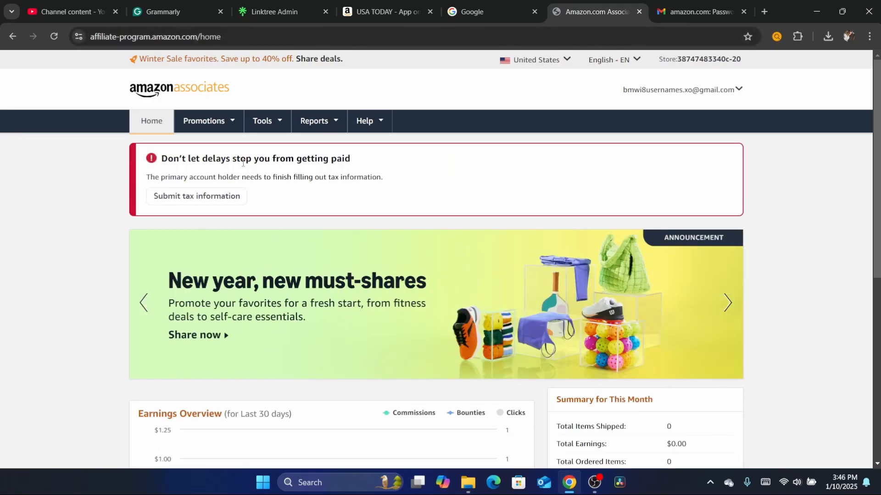
pyautogui.tripleClick(275, 177)
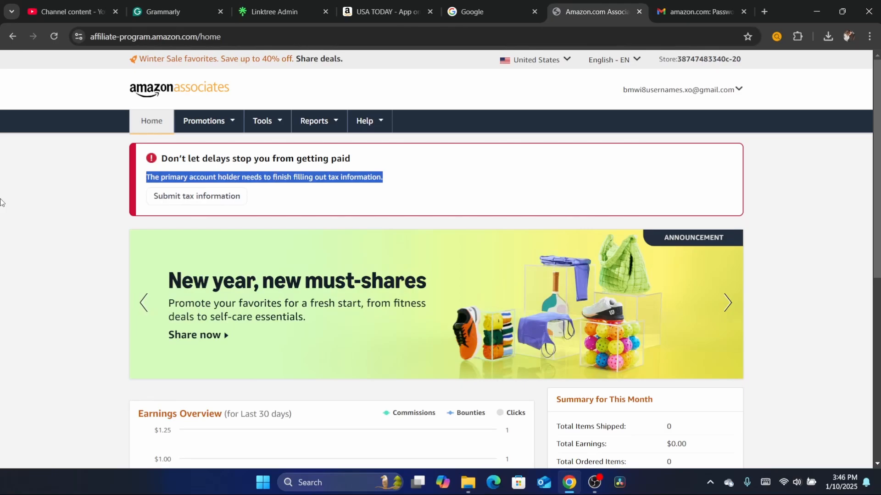
pyautogui.click(450, 37)
pyautogui.write('d')
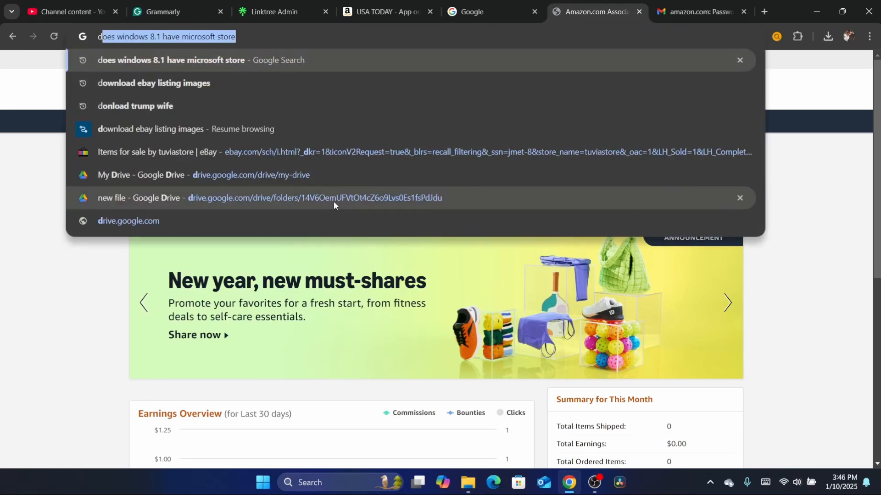
pyautogui.click(63, 271)
pyautogui.tripleClick(326, 177)
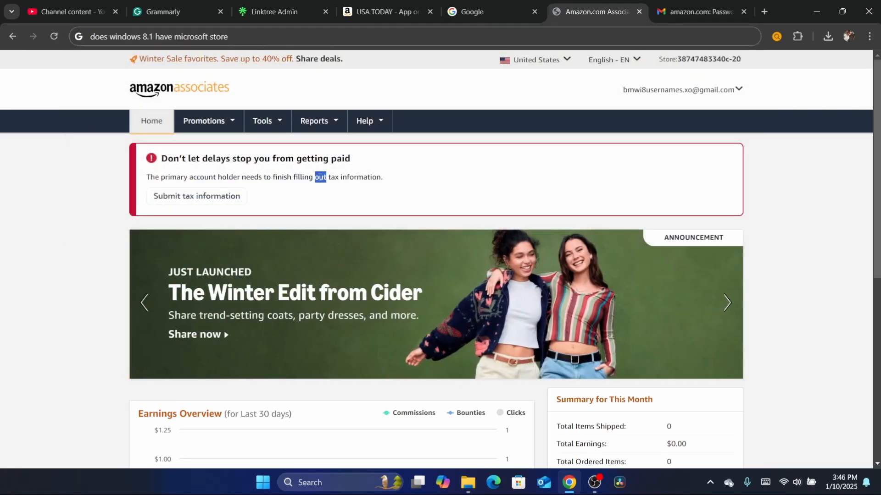
pyautogui.scroll(-1, 824, 164)
pyautogui.scroll(1, 492, 130)
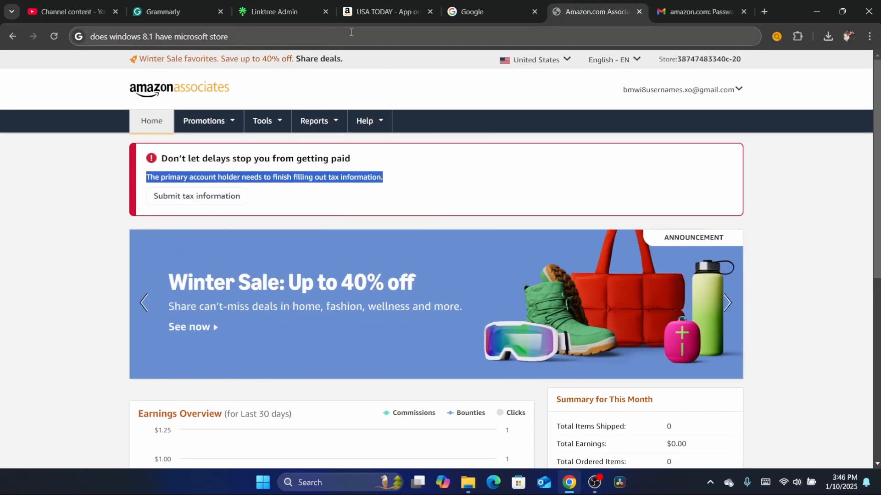
# Step: Open the SiteStripe tool page in Amazon Associates and review its Learn More page with the display settings
pyautogui.moveTo(350, 118)
pyautogui.moveTo(270, 124)
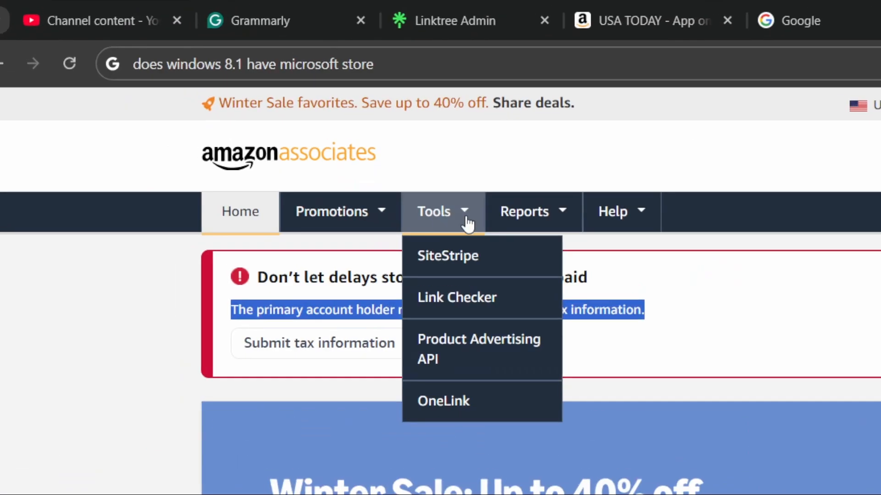
pyautogui.click(444, 260)
pyautogui.hotkey('ctrl', 'l')
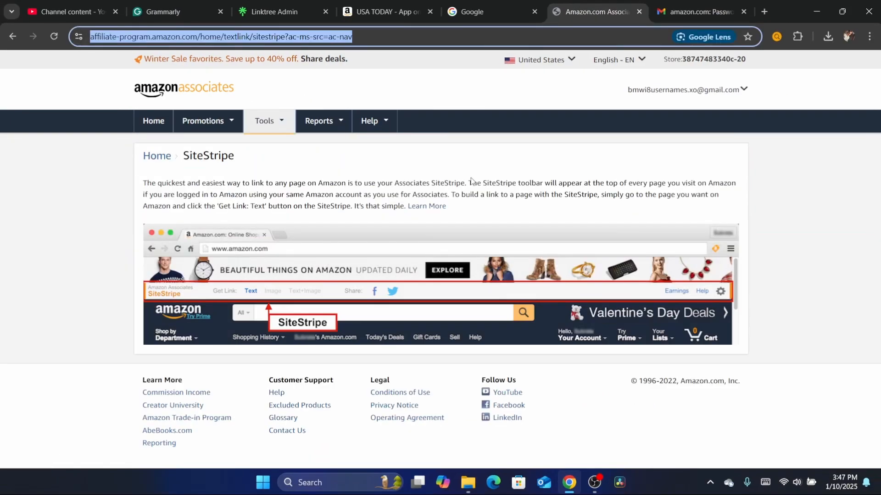
pyautogui.click(427, 215)
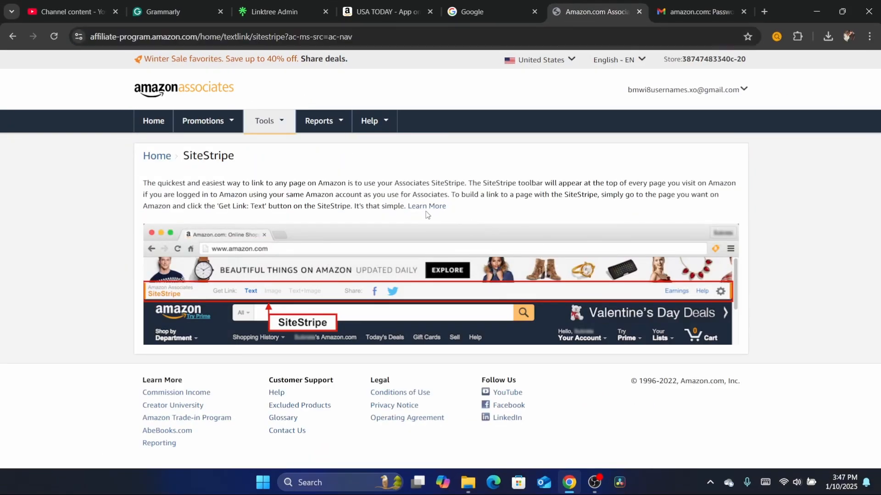
pyautogui.click(423, 212)
pyautogui.click(408, 36)
pyautogui.write('d')
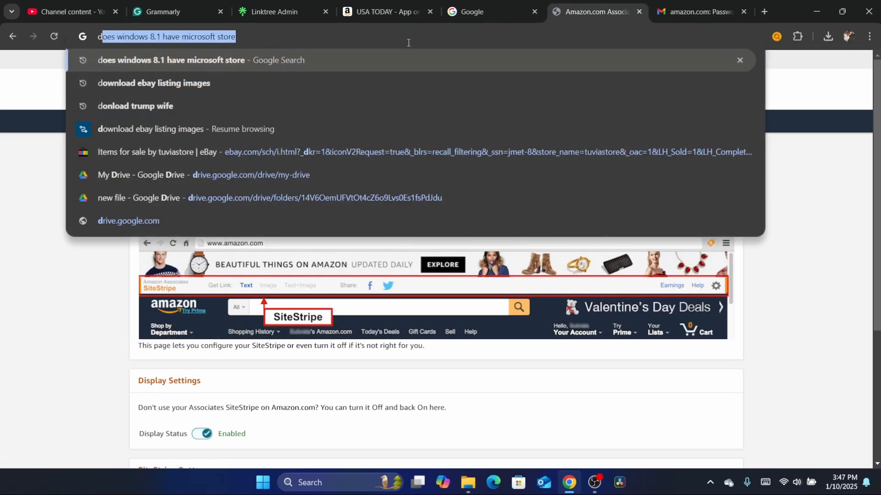
pyautogui.click(843, 241)
pyautogui.scroll(-3, 257, 344)
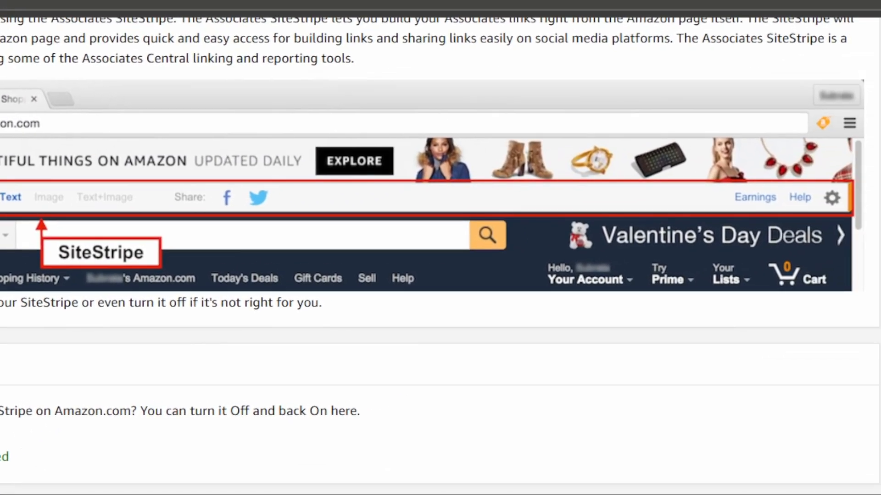
# Step: Switch to the Gmail password message tab, search the web for AMAZON and open the official Amazon.com site
pyautogui.click(700, 11)
pyautogui.click(597, 33)
pyautogui.write('AMAZON')
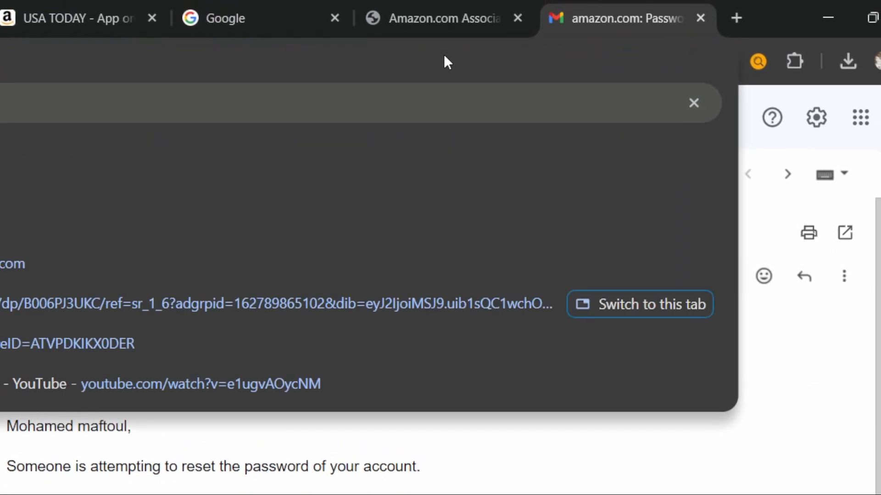
pyautogui.press('Return')
pyautogui.click(178, 284)
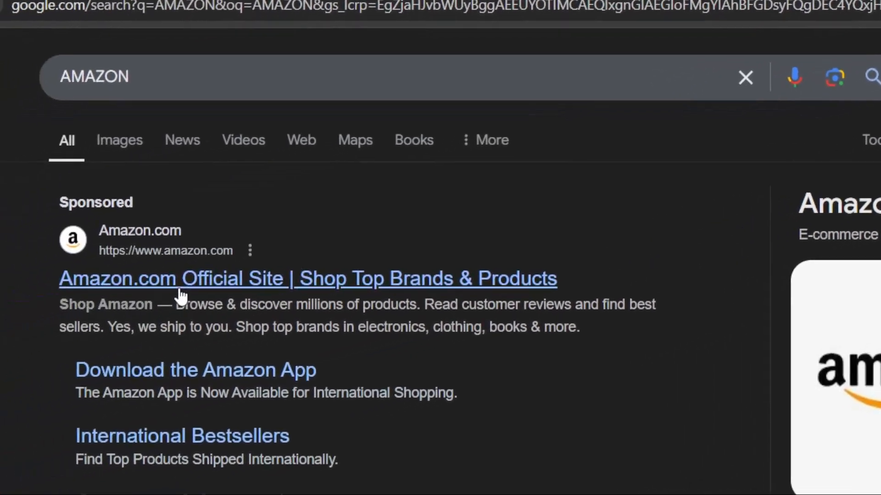
pyautogui.click(360, 64)
pyautogui.write('D')
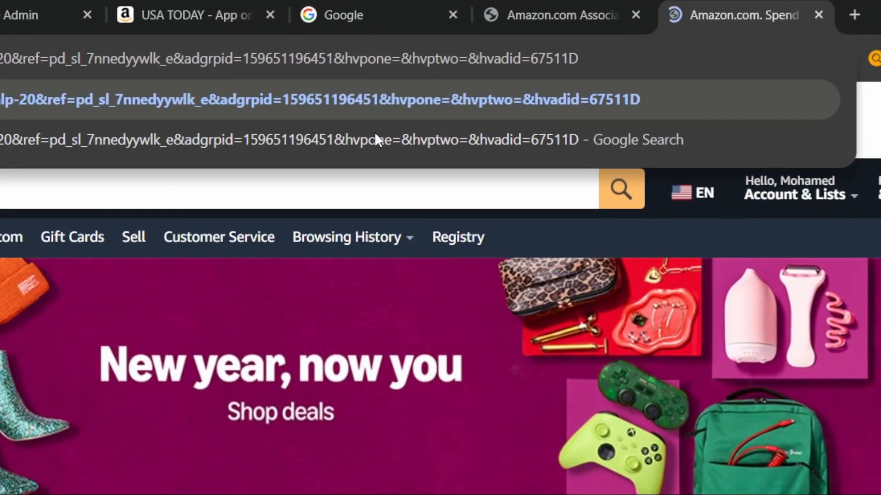
pyautogui.write('D')
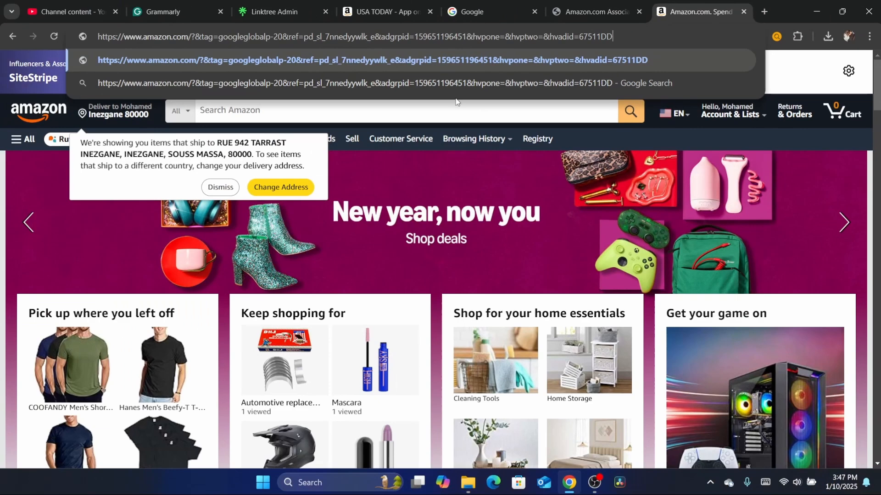
# Step: Dismiss the delivery address notice and open the COOFANDY Men's Short Sleeve T-Shirts product from the Men's shirts suggestions
pyautogui.click(386, 115)
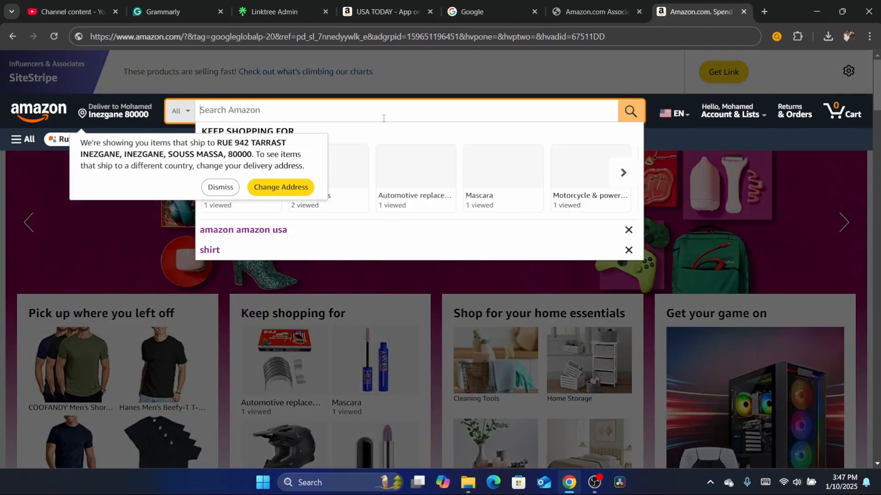
pyautogui.click(216, 188)
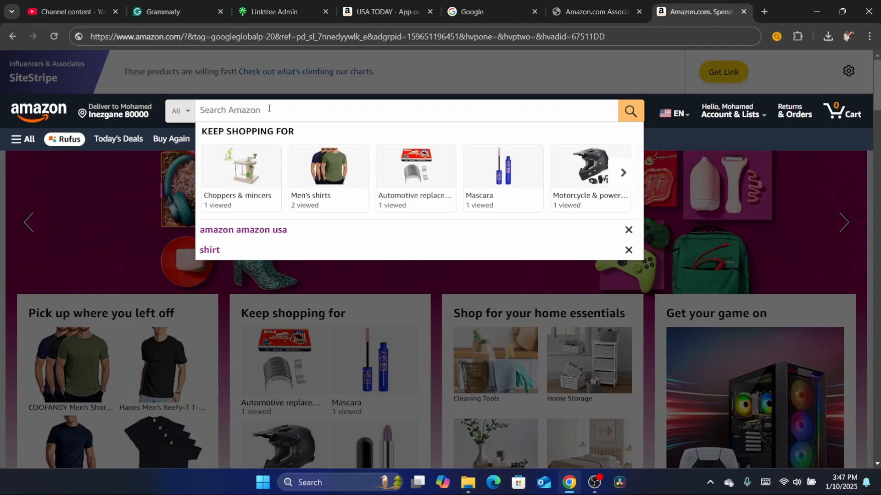
pyautogui.click(270, 109)
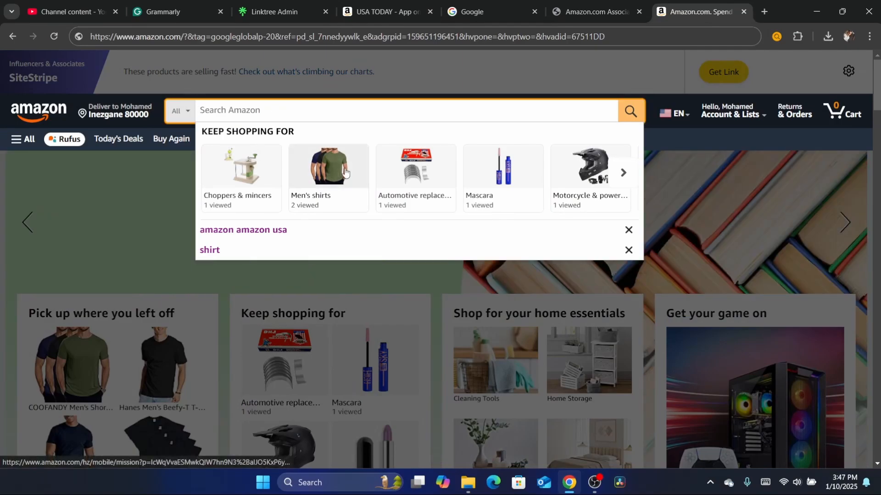
pyautogui.click(328, 174)
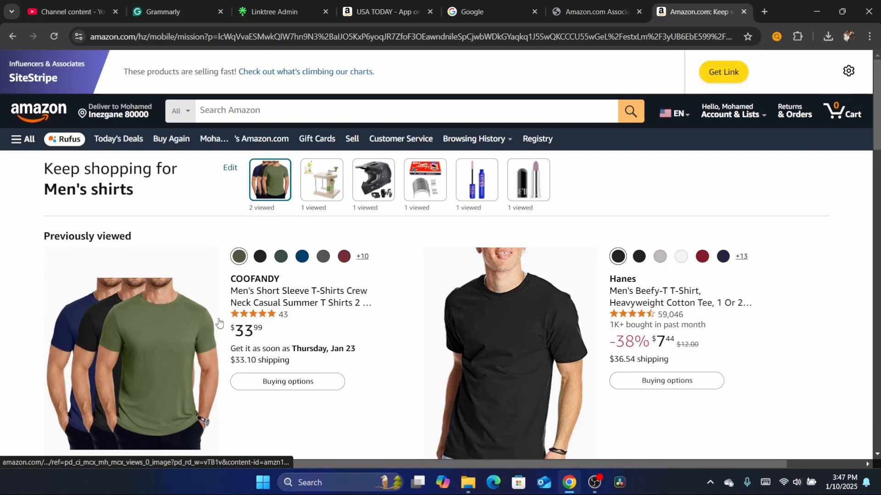
pyautogui.click(258, 302)
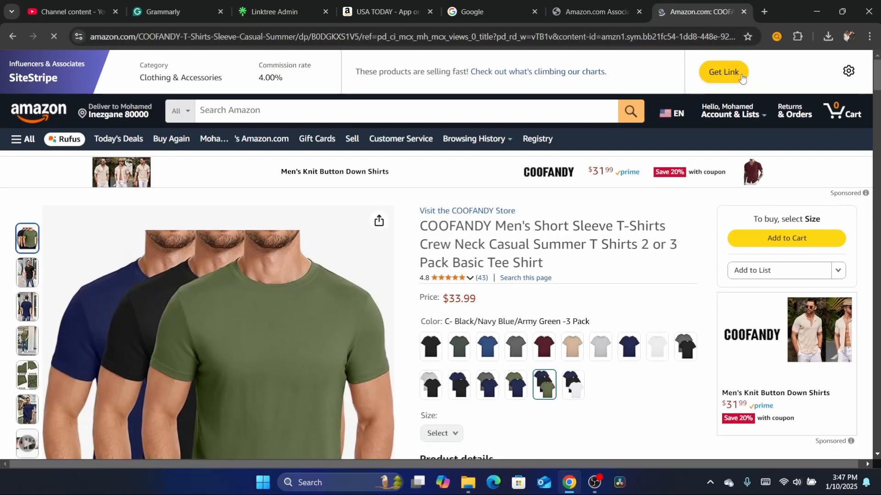
# Step: Generate the short affiliate text link for the T-shirt product with SiteStripe and select the link text
pyautogui.click(708, 76)
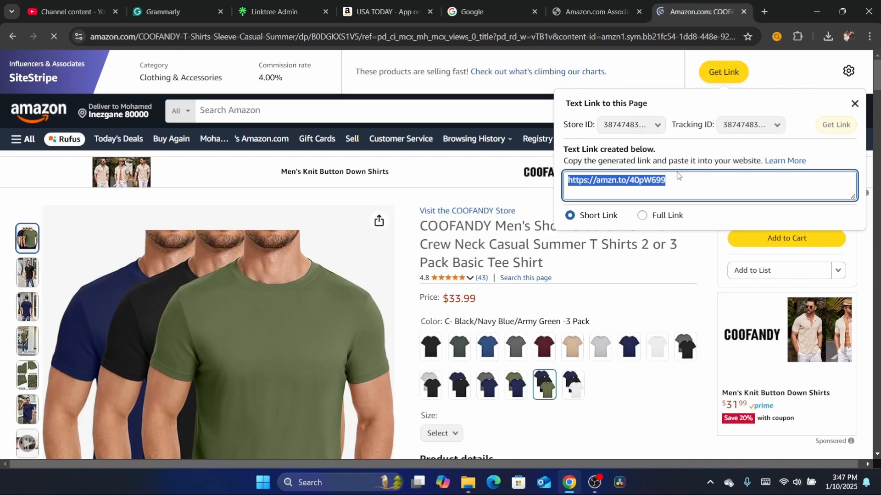
pyautogui.click(609, 180)
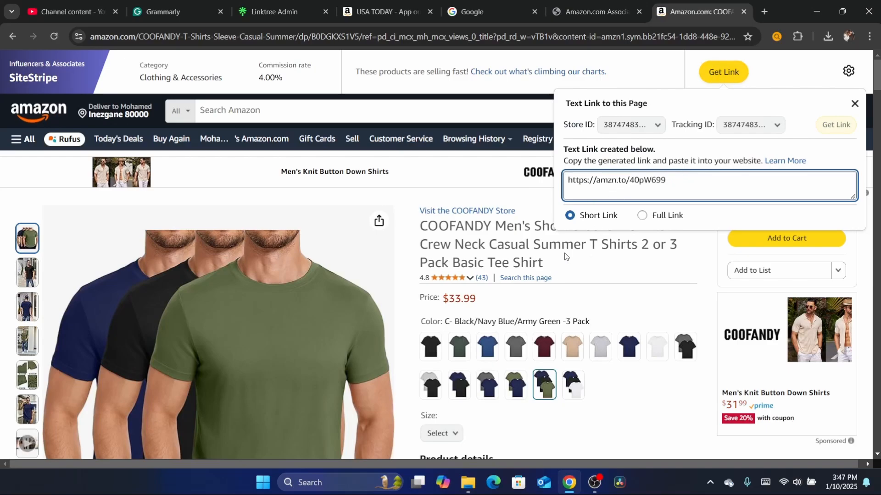
pyautogui.click(608, 196)
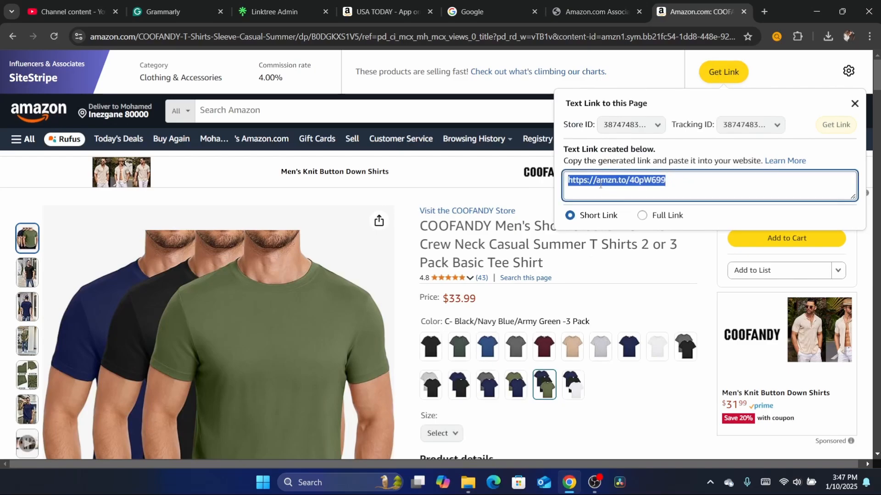
# Step: Copy the COOFANDY T-shirt's short affiliate link and switch to the Linktree shop page
pyautogui.rightClick(600, 185)
pyautogui.click(624, 201)
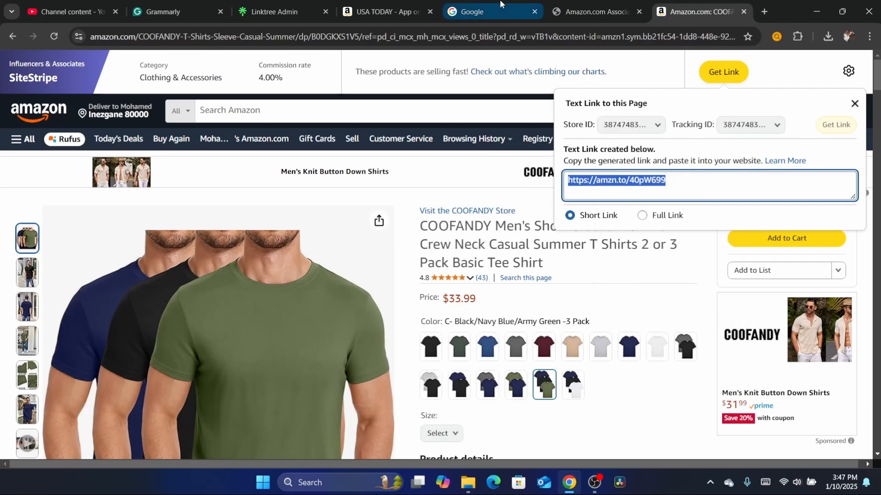
pyautogui.click(289, 3)
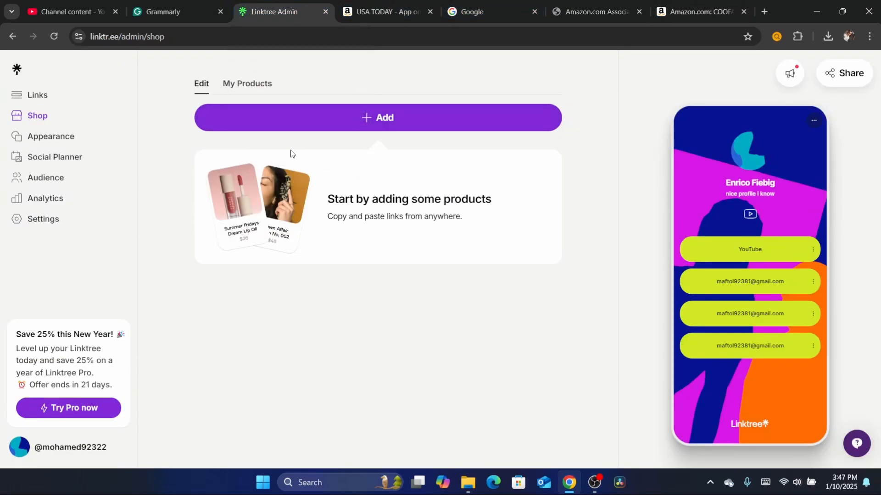
# Step: Add a new collection to the Linktree shop and title it "my outfit"
pyautogui.click(350, 119)
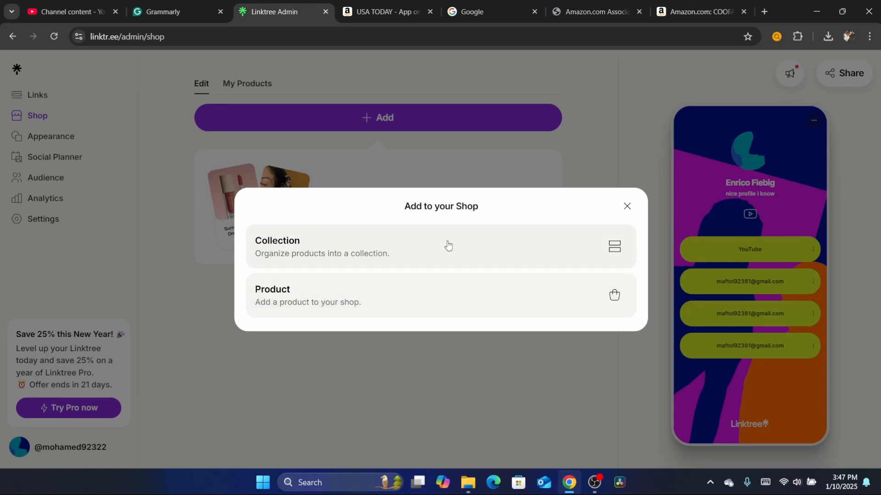
pyautogui.click(309, 251)
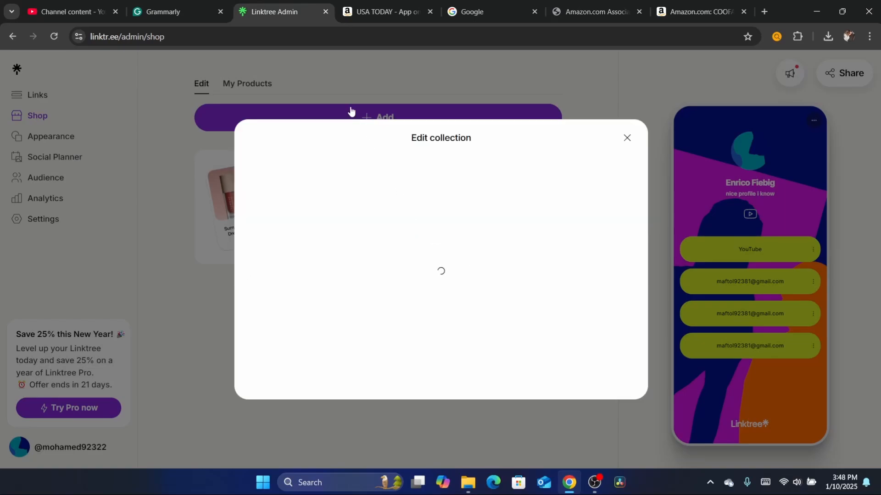
pyautogui.hotkey('ctrl', 'l')
pyautogui.write('d')
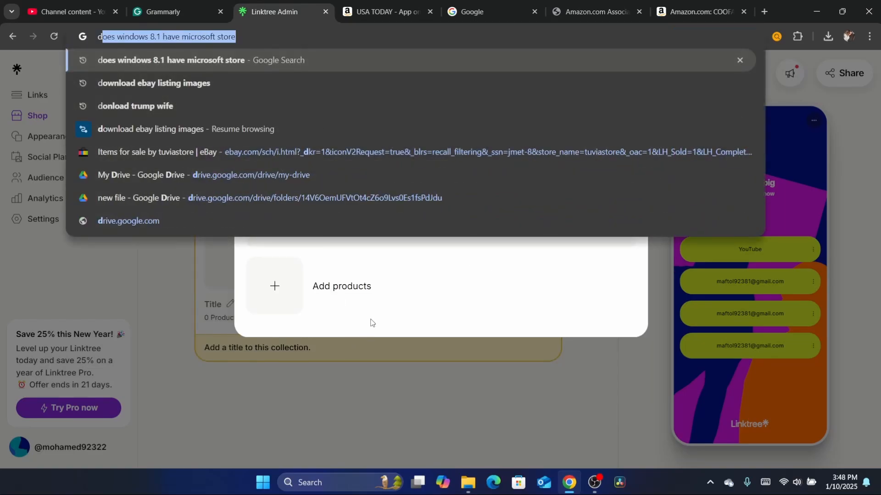
pyautogui.click(370, 322)
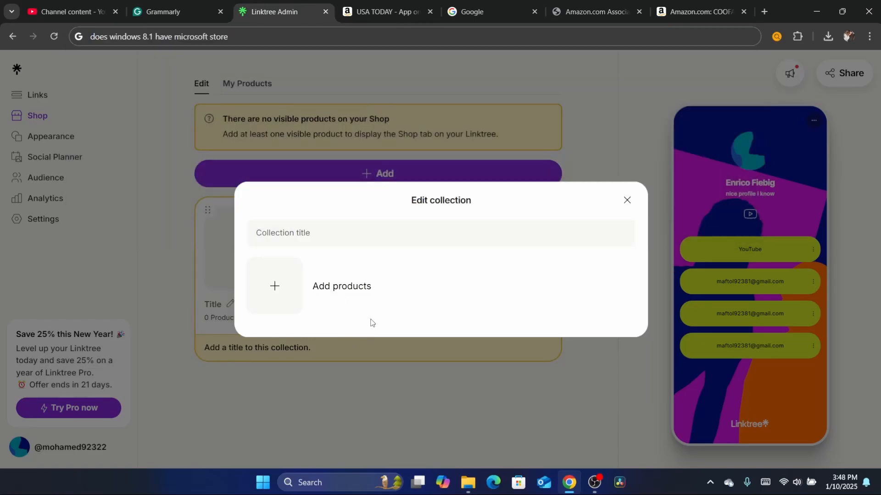
pyautogui.click(289, 237)
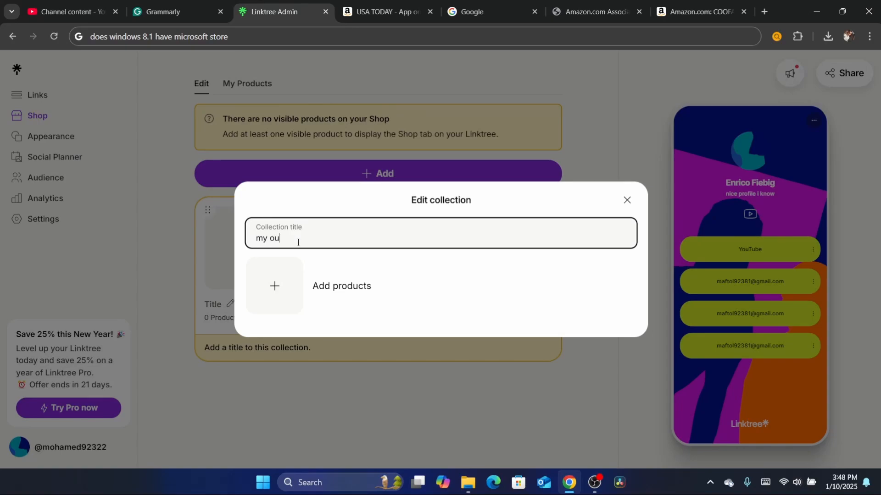
pyautogui.click(320, 285)
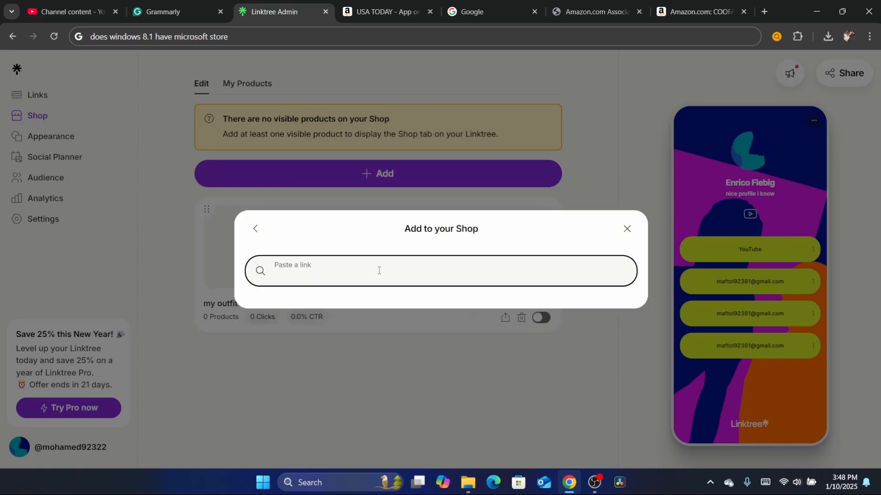
pyautogui.write('https://amzn.to/40pW699')
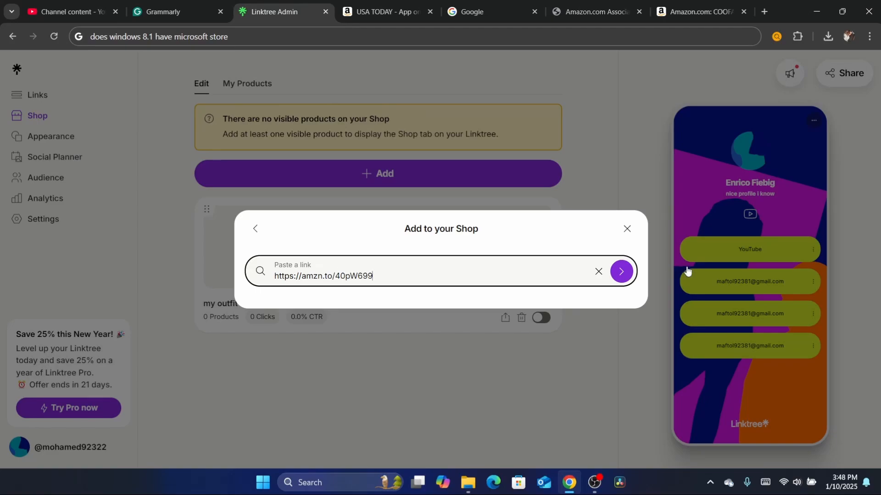
pyautogui.click(620, 272)
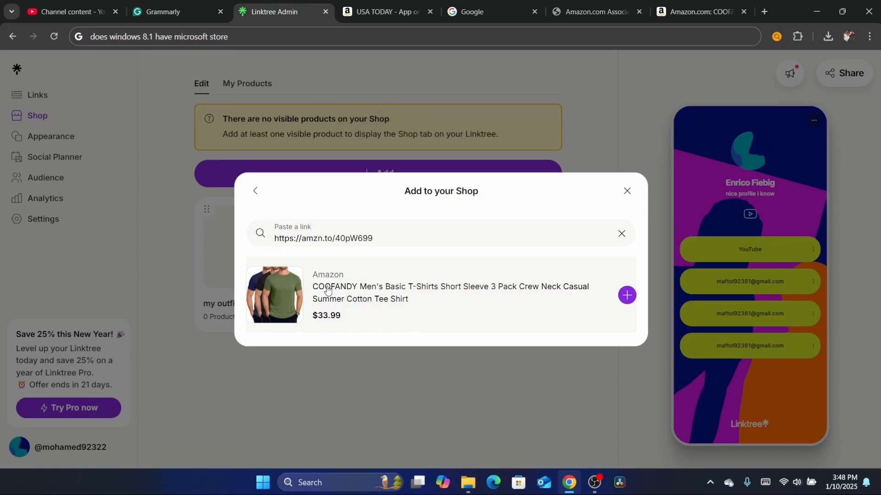
pyautogui.click(627, 295)
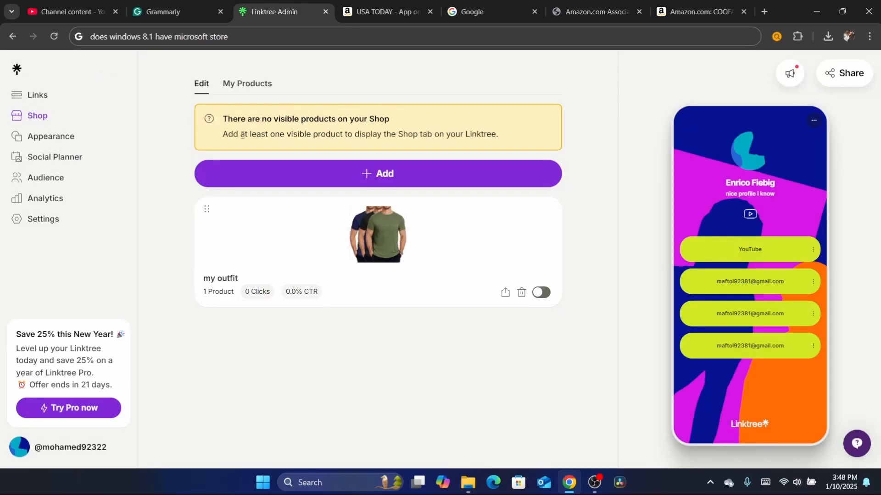
# Step: Review the notice about visible products and make the my outfit collection visible in the shop
pyautogui.moveTo(240, 134); pyautogui.dragTo(454, 132)
pyautogui.click(363, 133)
pyautogui.click(454, 131)
pyautogui.click(542, 294)
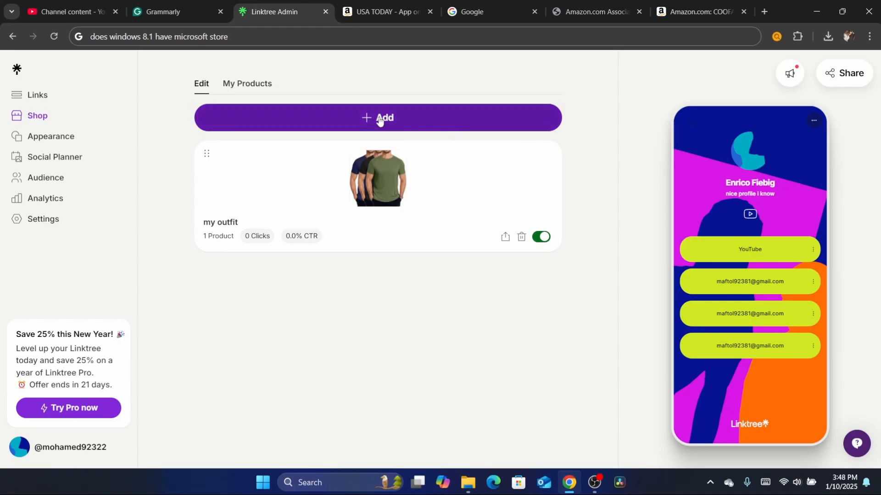
# Step: Start adding an individual product to the shop, ready for its link
pyautogui.click(350, 120)
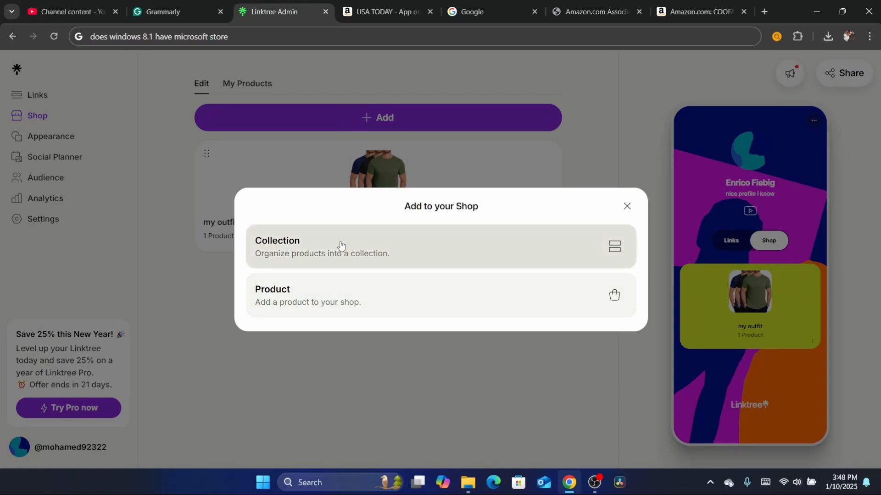
pyautogui.click(324, 300)
pyautogui.click(336, 216)
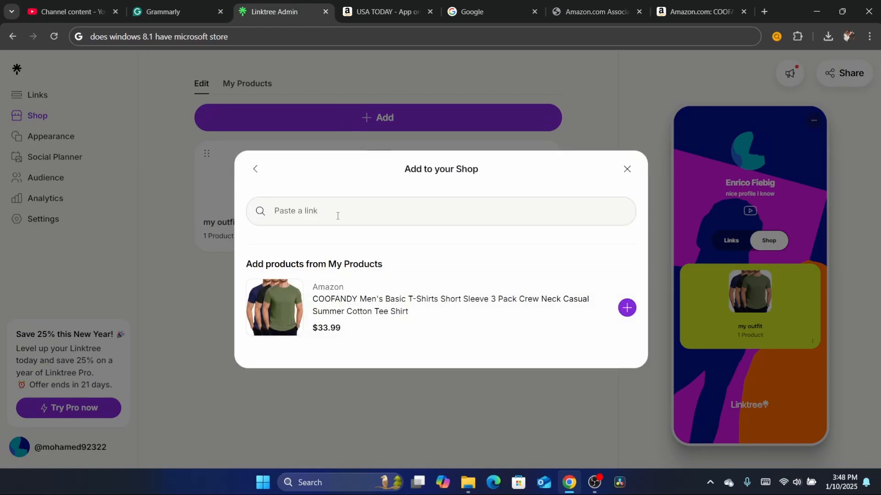
# Step: Return to the Amazon search results in the USA TODAY tab and open the Men's Cotton Rich Crew Neck Tshirt product
pyautogui.hotkey('ctrl', 'Tab')
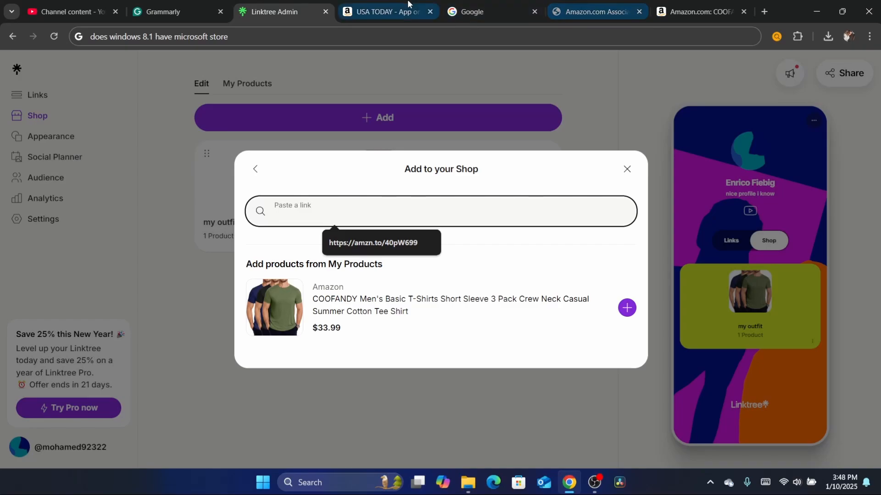
pyautogui.scroll(-20, 436, 260)
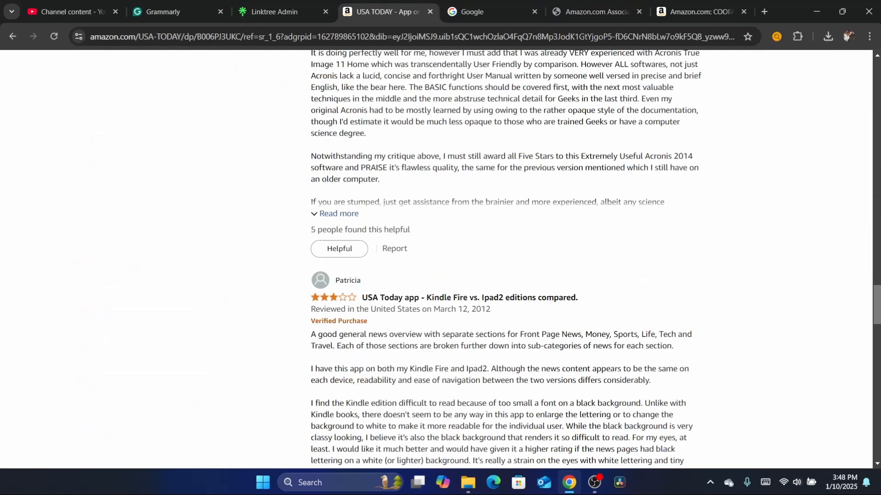
pyautogui.moveTo(876, 294); pyautogui.dragTo(833, 127)
pyautogui.moveTo(877, 107); pyautogui.dragTo(878, 87)
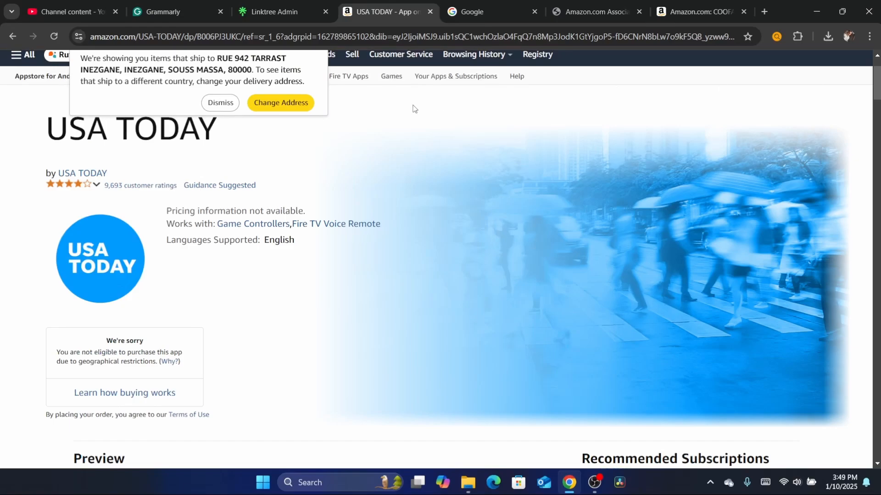
pyautogui.click(12, 36)
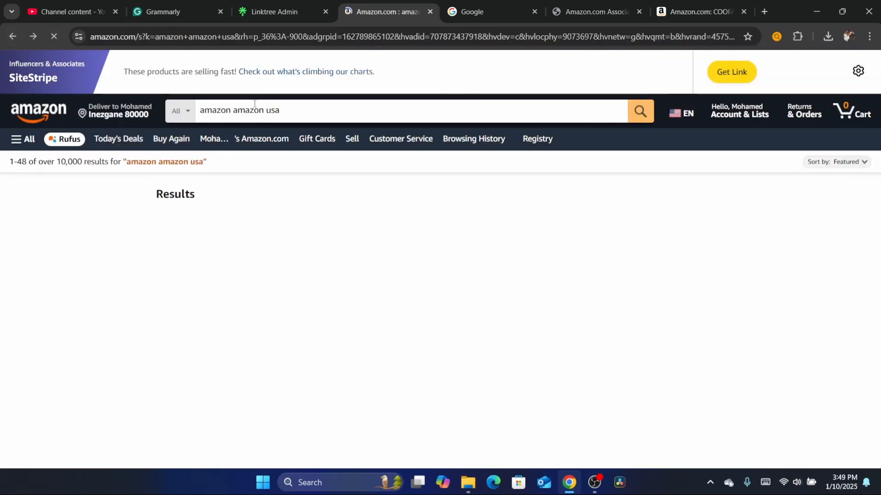
pyautogui.scroll(-4, 602, 184)
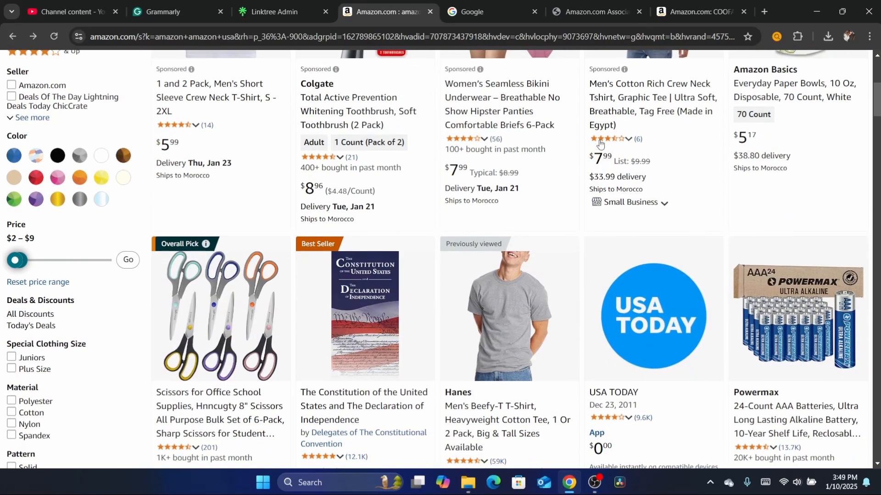
pyautogui.moveTo(603, 139)
pyautogui.click(610, 111)
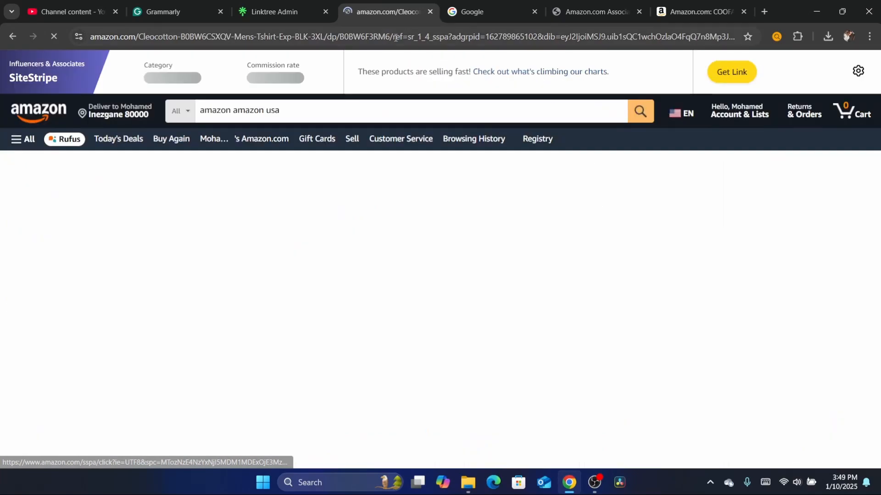
# Step: Generate the short affiliate text link for the Cleocotton T-shirt with SiteStripe and copy it
pyautogui.click(395, 37)
pyautogui.click(718, 78)
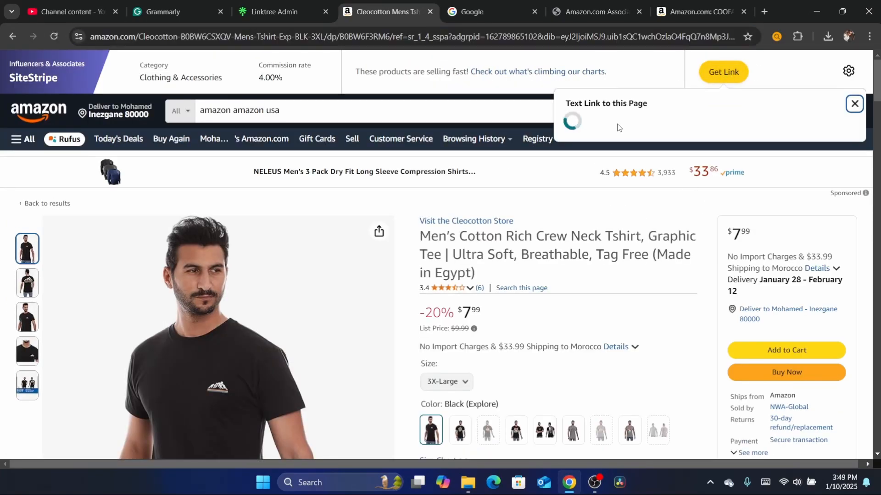
pyautogui.click(599, 186)
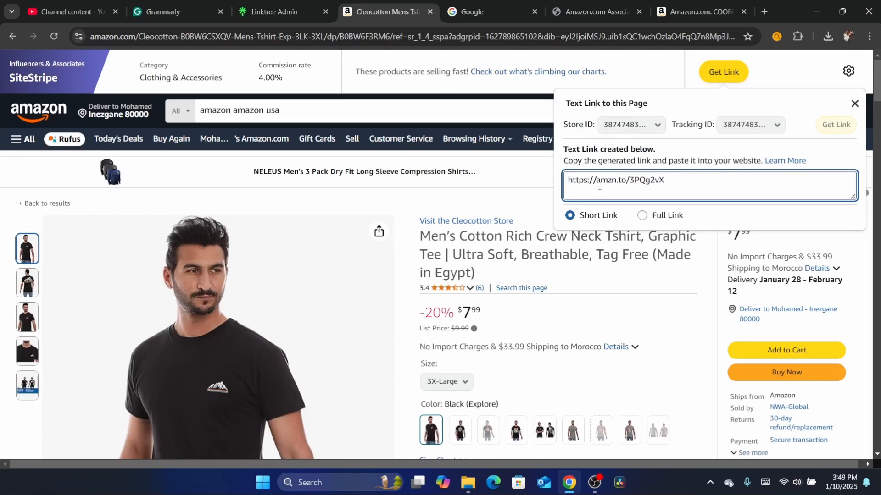
pyautogui.tripleClick(600, 185)
pyautogui.hotkey('ctrl', 'c')
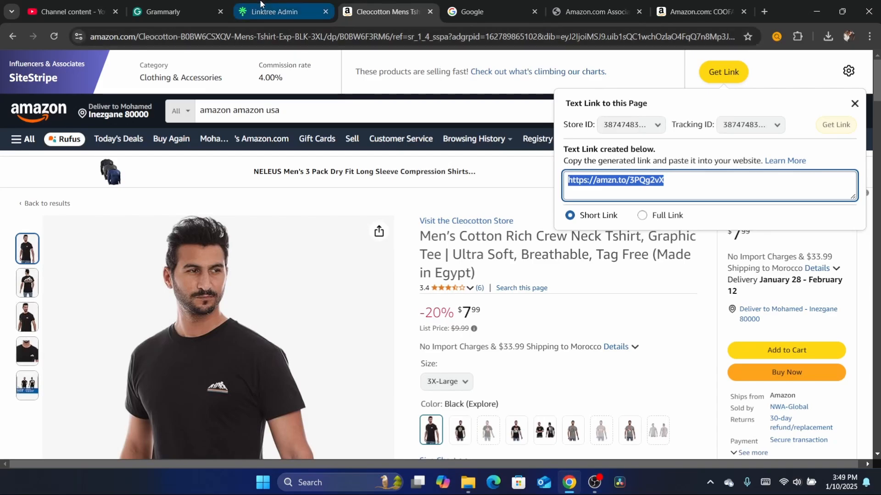
pyautogui.click(261, 5)
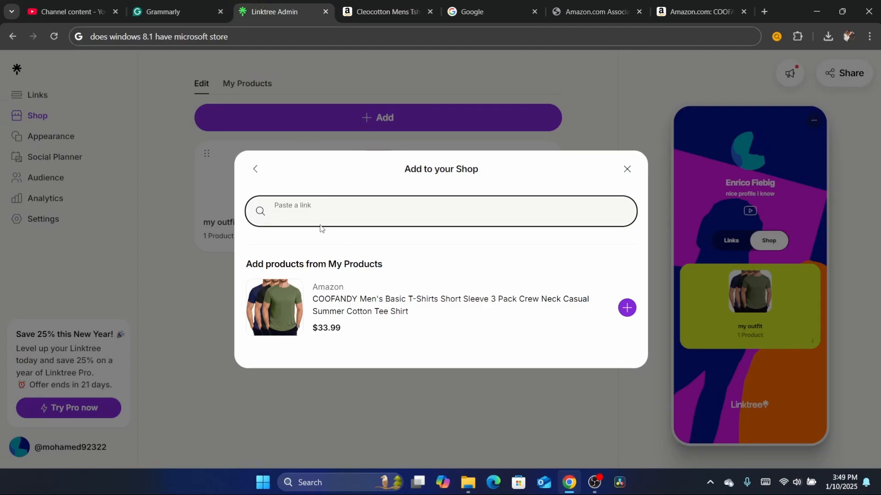
pyautogui.hotkey('ctrl', 'v')
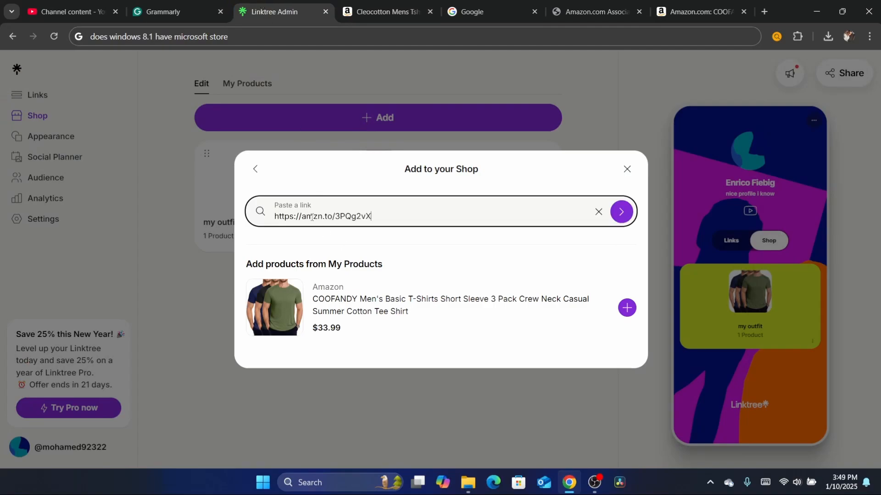
pyautogui.click(622, 212)
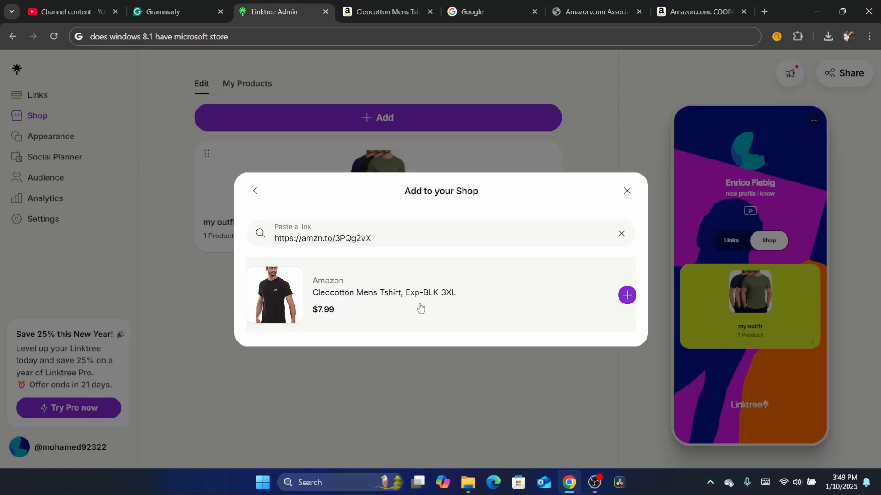
pyautogui.click(627, 299)
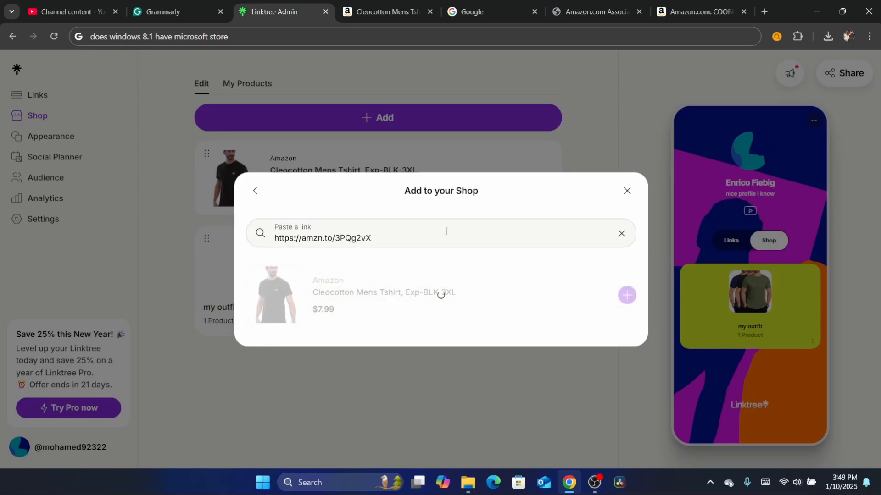
pyautogui.click(360, 39)
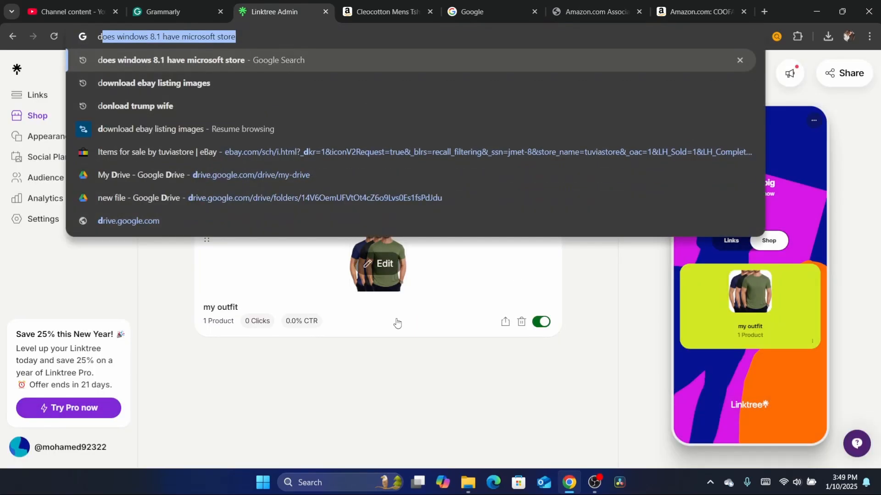
pyautogui.click(422, 389)
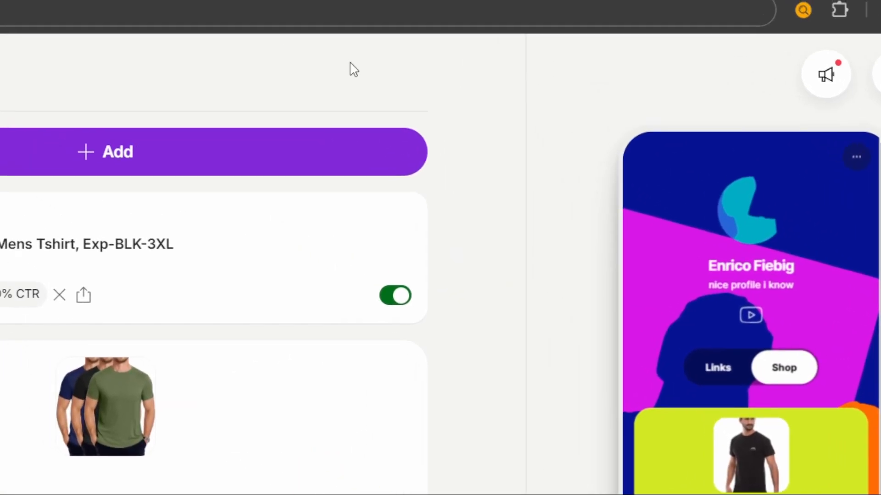
pyautogui.click(390, 43)
pyautogui.click(499, 424)
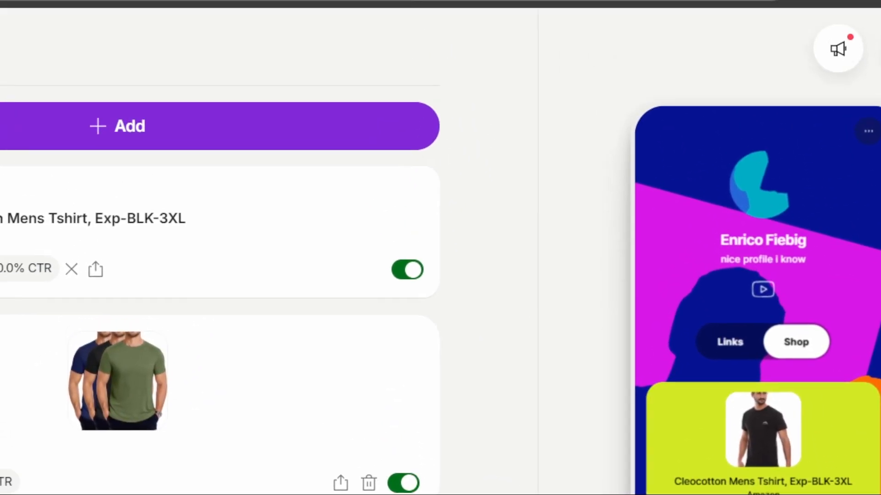
pyautogui.click(432, 40)
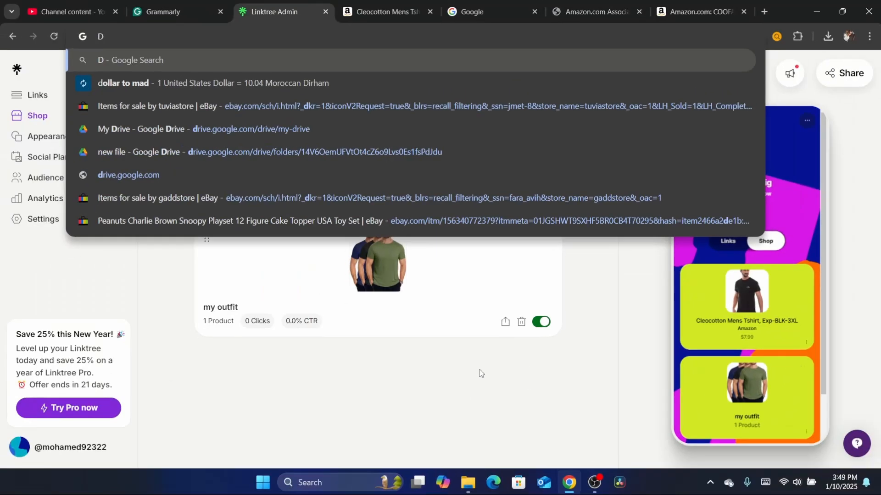
pyautogui.click(504, 377)
# Step: Check the Links and Shop tabs in the phone preview of the Linktree profile
pyautogui.click(737, 248)
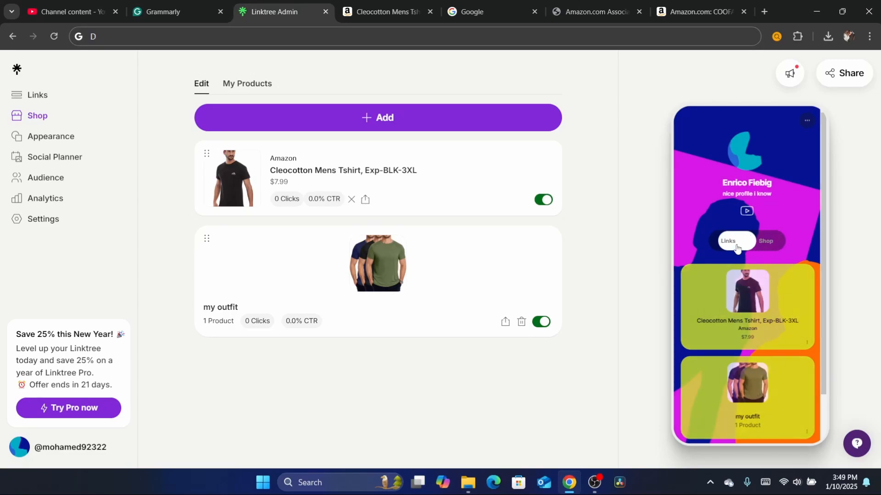
pyautogui.click(776, 247)
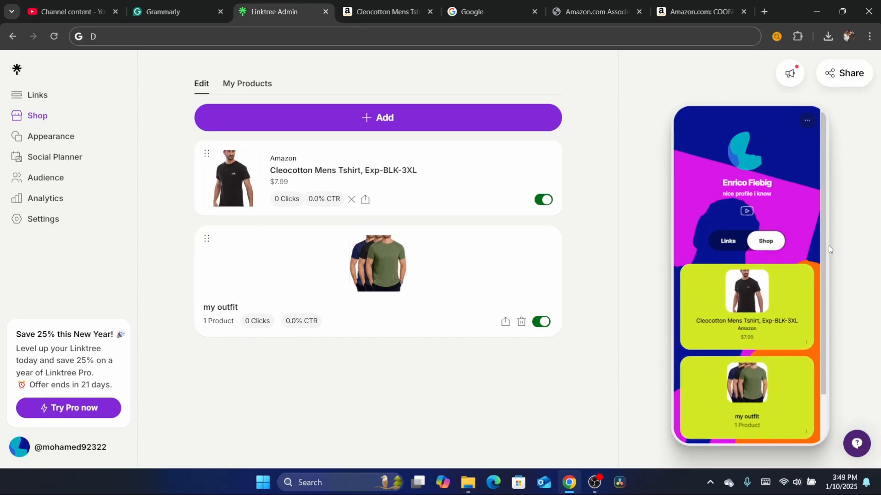
pyautogui.moveTo(827, 247); pyautogui.dragTo(835, 357)
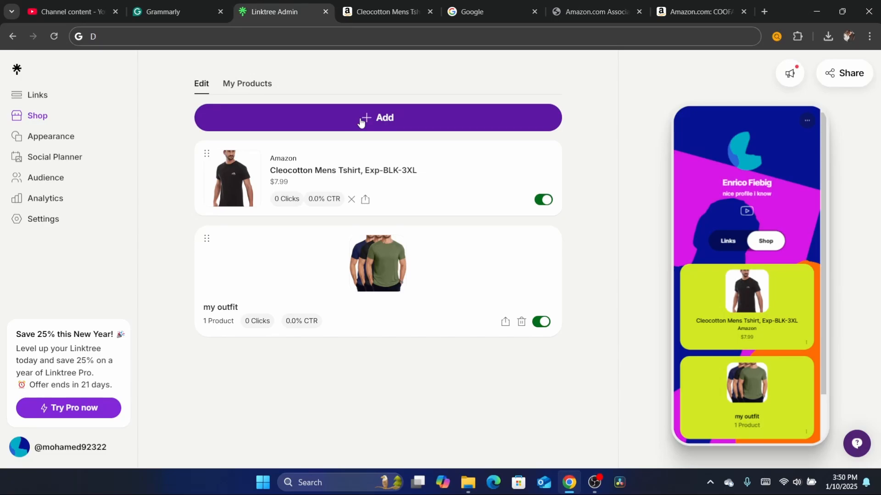
# Step: Copy the Linktree profile link from the share options and open it in a new Incognito window
pyautogui.click(841, 81)
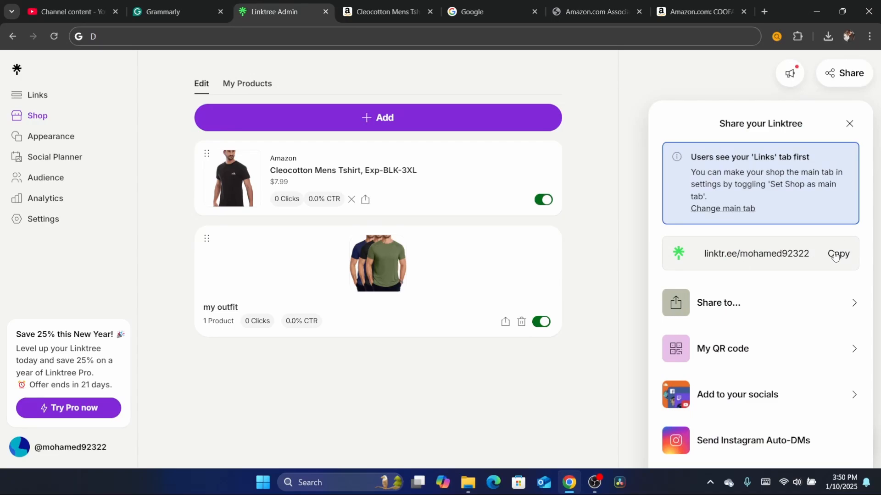
pyautogui.click(820, 258)
pyautogui.click(869, 36)
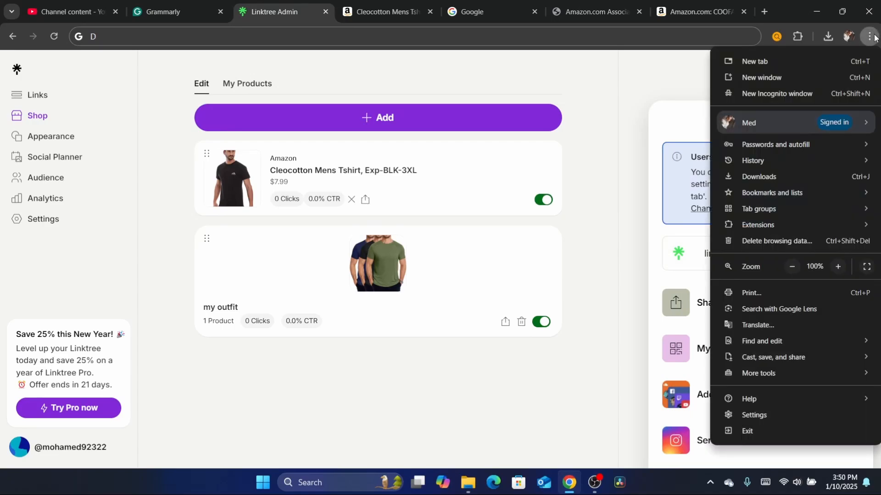
pyautogui.click(771, 94)
pyautogui.write('linktr.ee/mohamed92322')
pyautogui.press('Return')
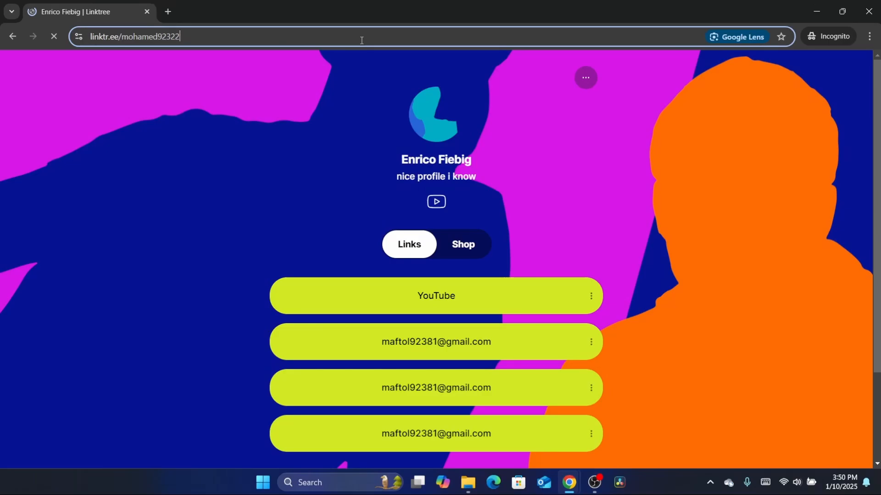
pyautogui.click(359, 37)
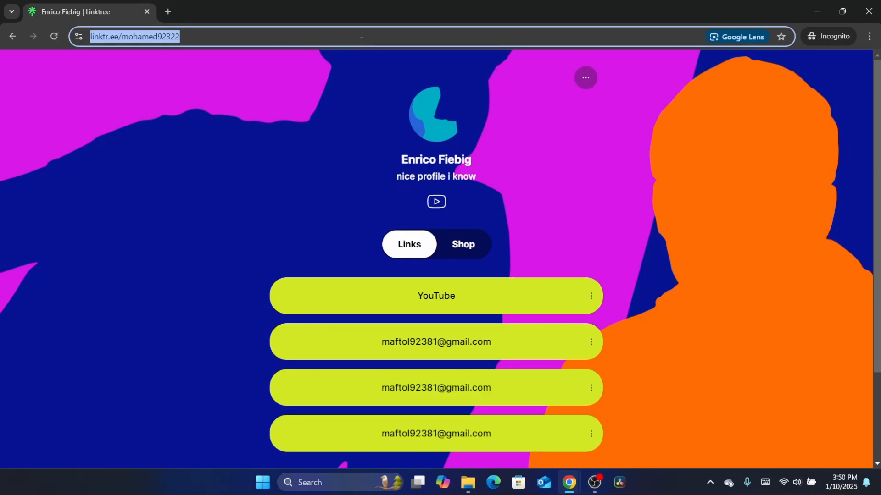
pyautogui.write('d')
pyautogui.click(177, 315)
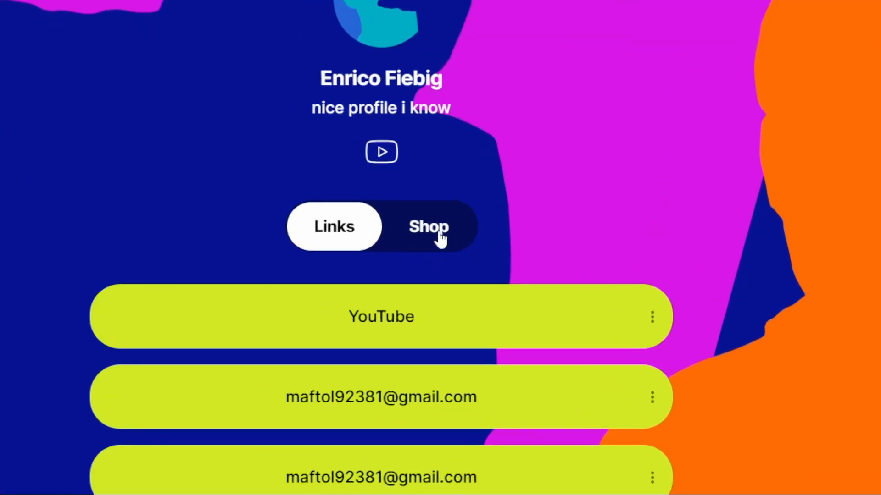
# Step: Show the Shop section of the public Linktree profile and look through its listed products
pyautogui.click(440, 238)
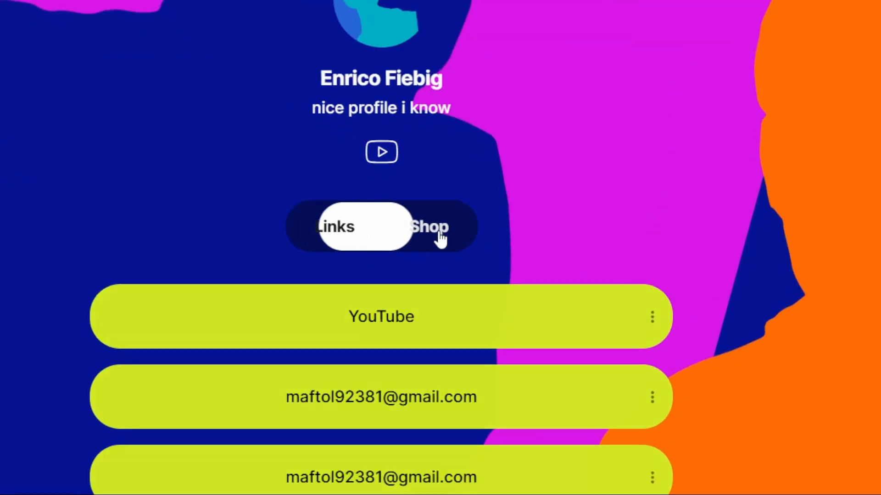
pyautogui.scroll(-3, 694, 173)
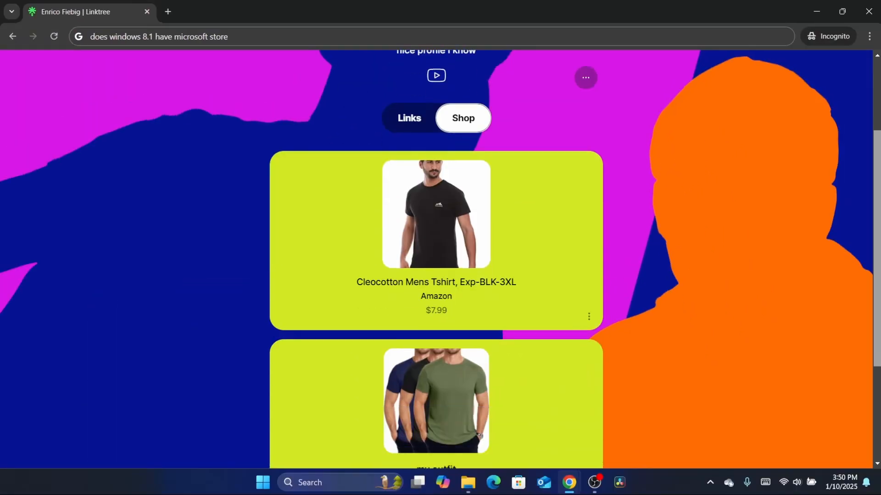
pyautogui.scroll(-2, 572, 130)
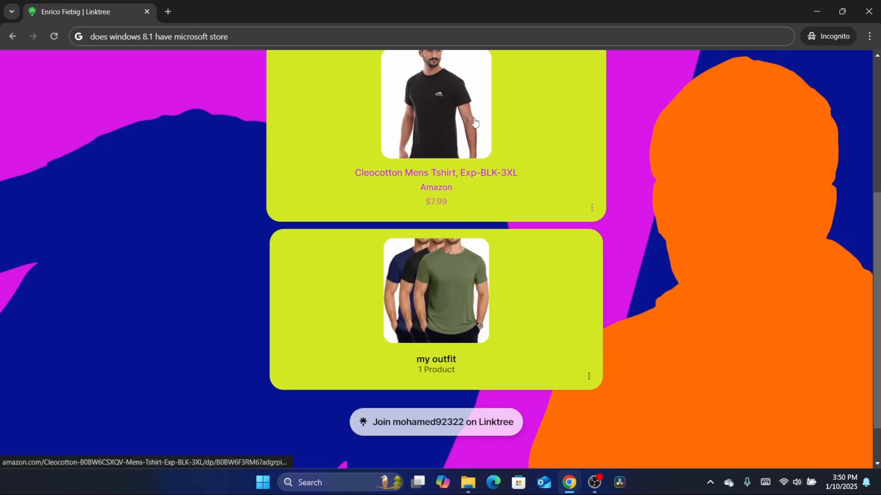
# Step: Test the Cleocotton Mens Tshirt product link to Amazon from the public shop, and return to the Linktree profile tab
pyautogui.click(452, 176)
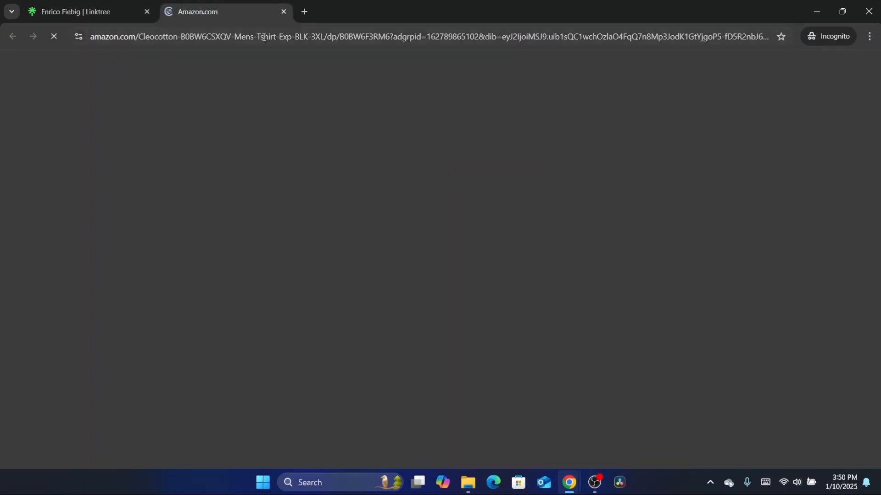
pyautogui.hotkey('ctrl', 'l')
pyautogui.write('d')
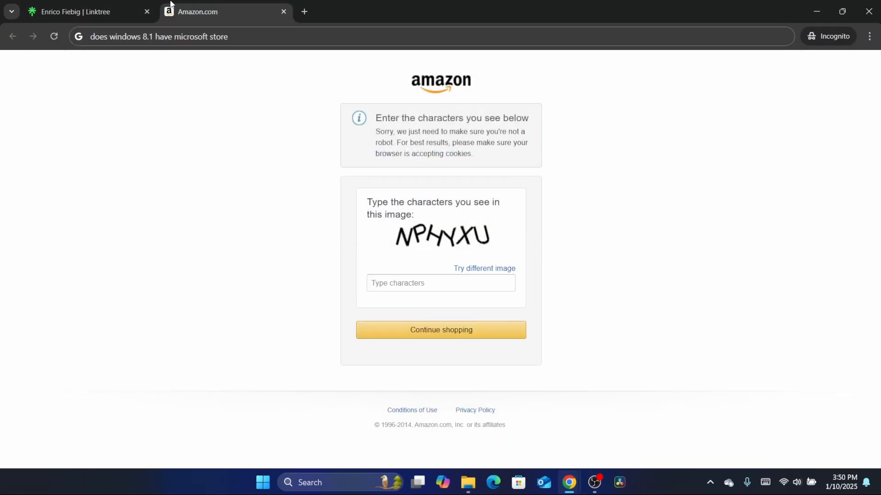
pyautogui.click(72, 5)
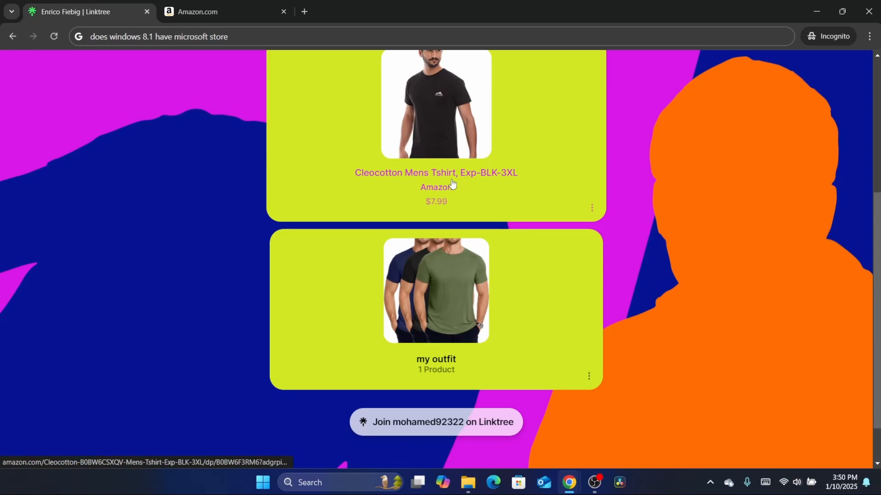
pyautogui.click(391, 38)
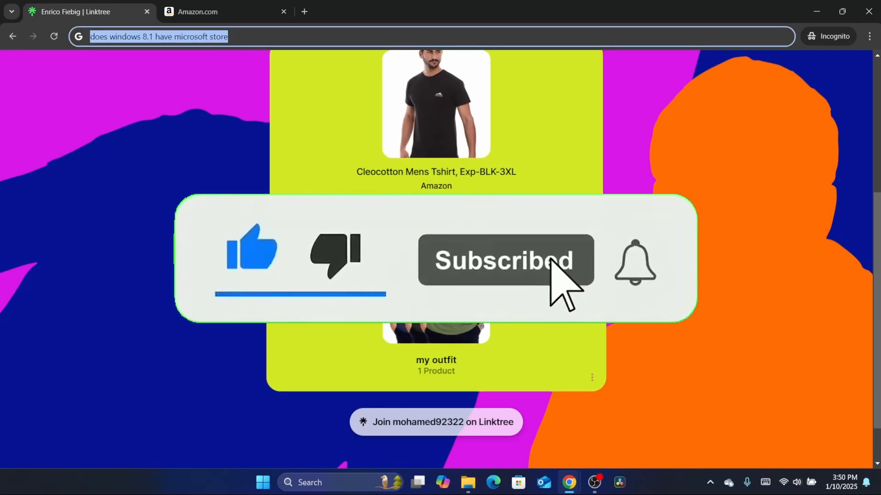
pyautogui.click(592, 490)
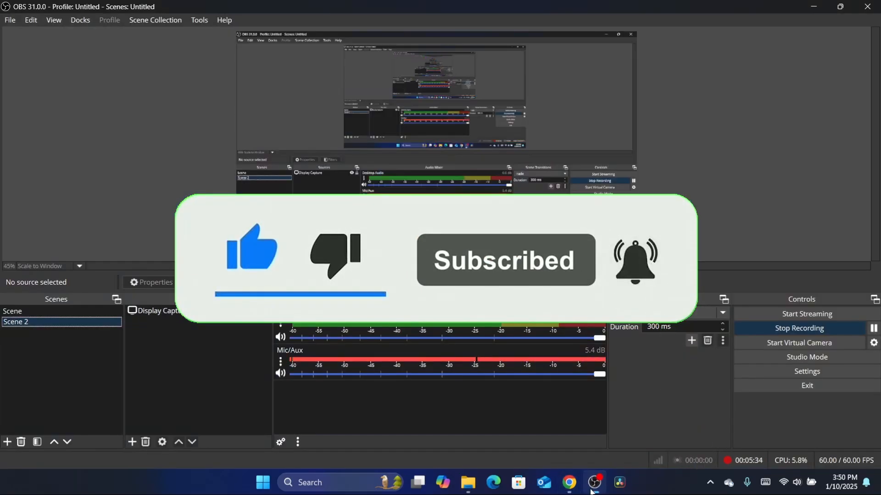